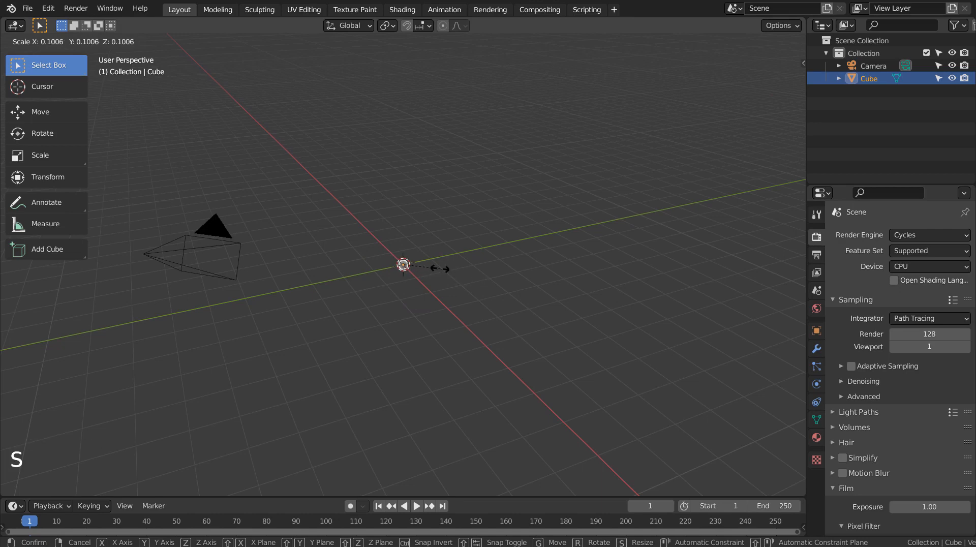
Scale the cube to about 0.1 and add an Array modifier to it with a relative X factor of 1.5
left_click(447, 282)
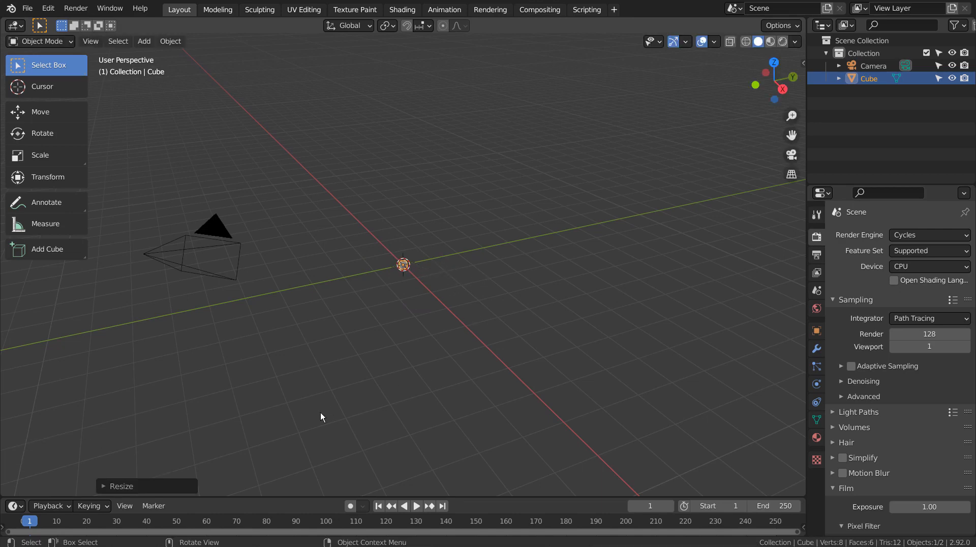
left_click(816, 348)
left_click(869, 235)
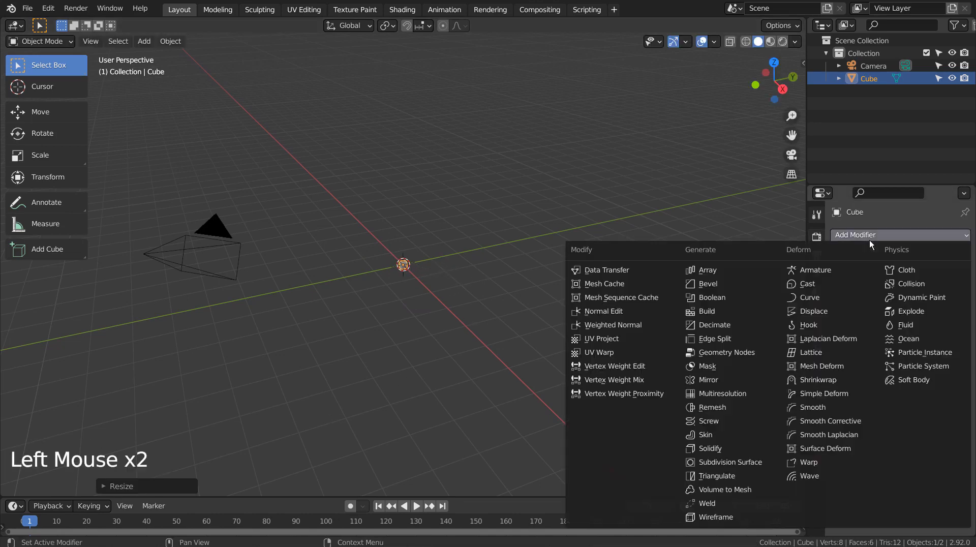
left_click(710, 270)
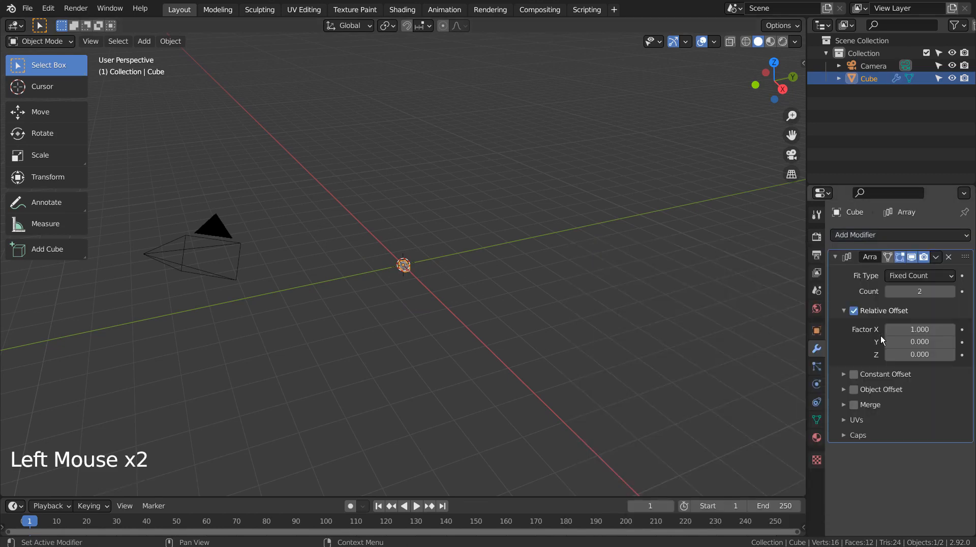
left_click(920, 329)
type(".5")
key("Return")
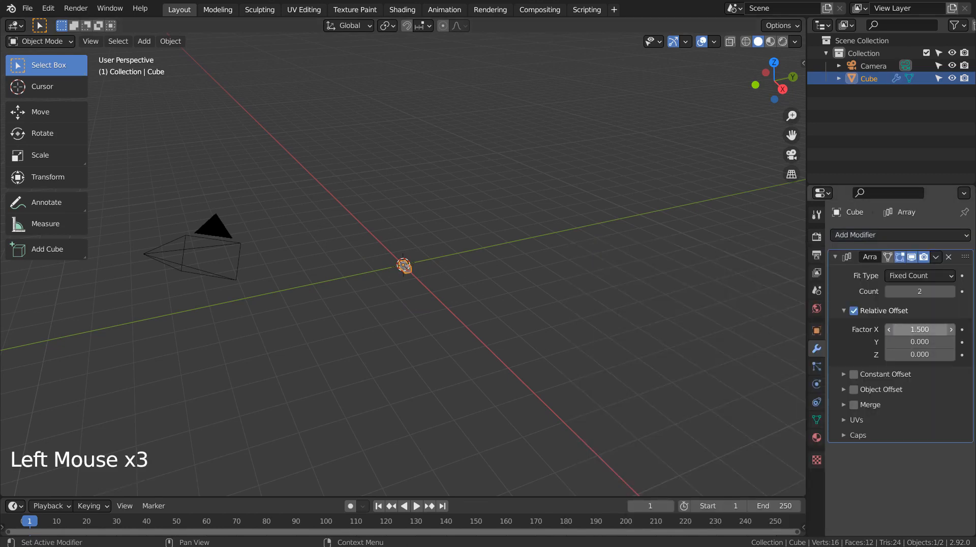
Set the Array modifier's count to 50 to make a row of cubes along X
scroll(518, 305, "up", 2)
middle_click_drag(416, 322, 503, 318)
left_click(920, 291)
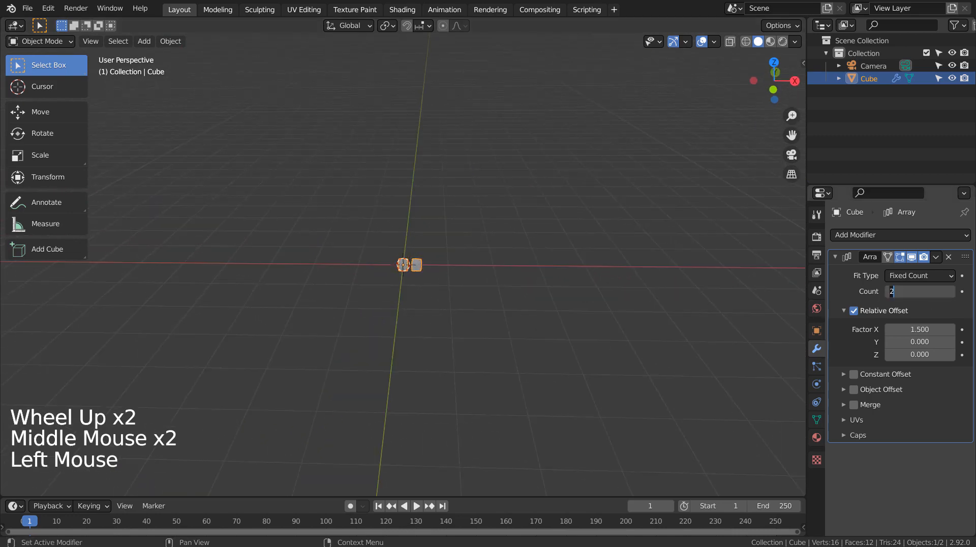
type("50")
key("Return")
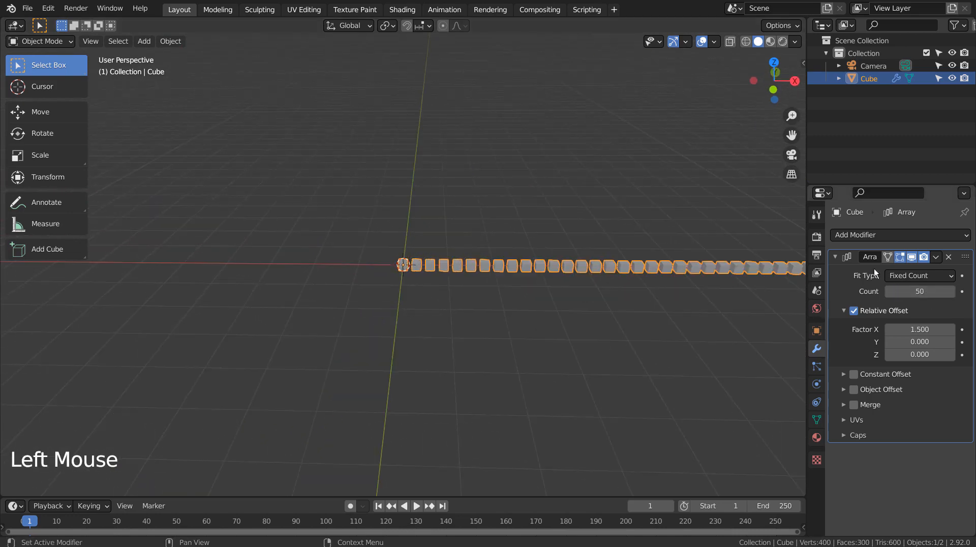
Add a second Array modifier with a count of 50, relative X factor 0 and relative Y factor 1.5
left_click(878, 235)
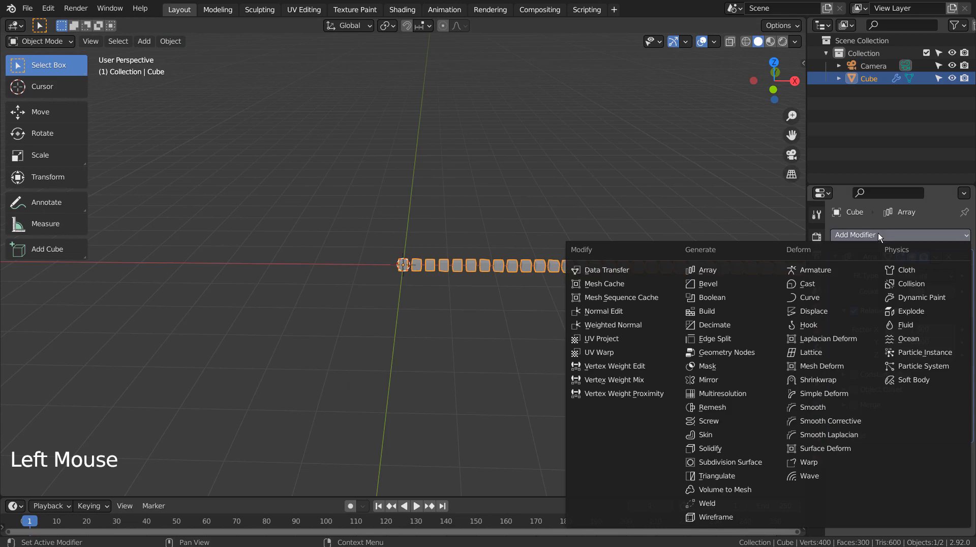
left_click(711, 273)
scroll(905, 389, "down", 4)
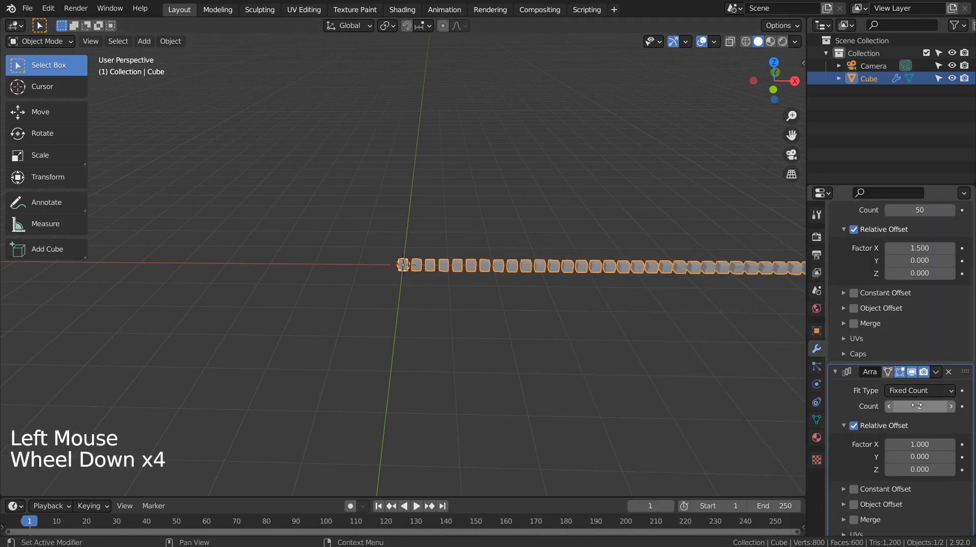
left_click(917, 405)
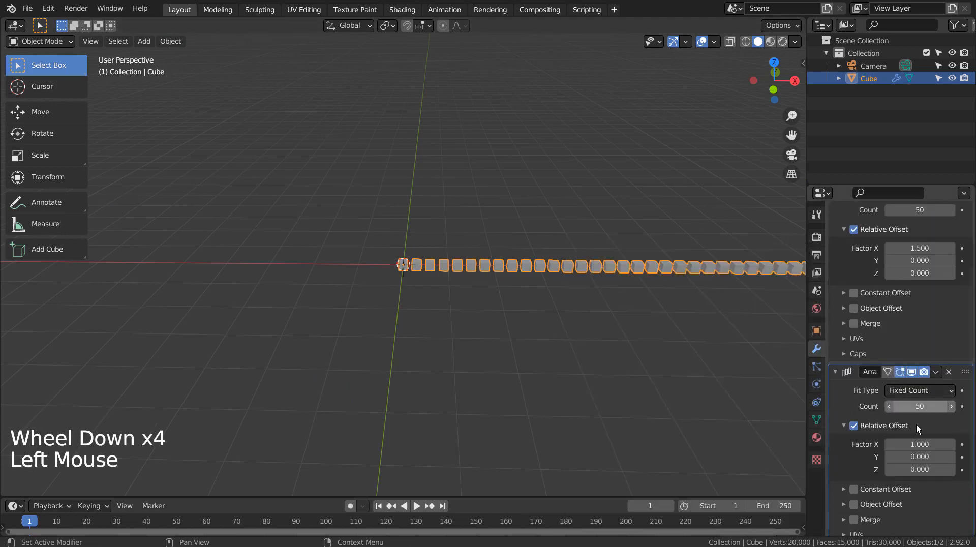
left_click(919, 444)
type("1")
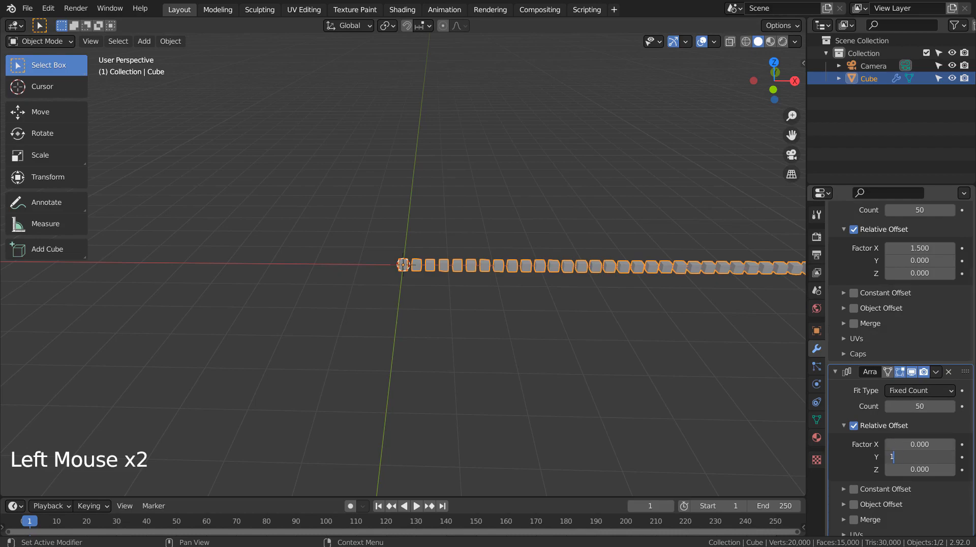
type(".5")
key("Return")
middle_click_drag(788, 382, 370, 303)
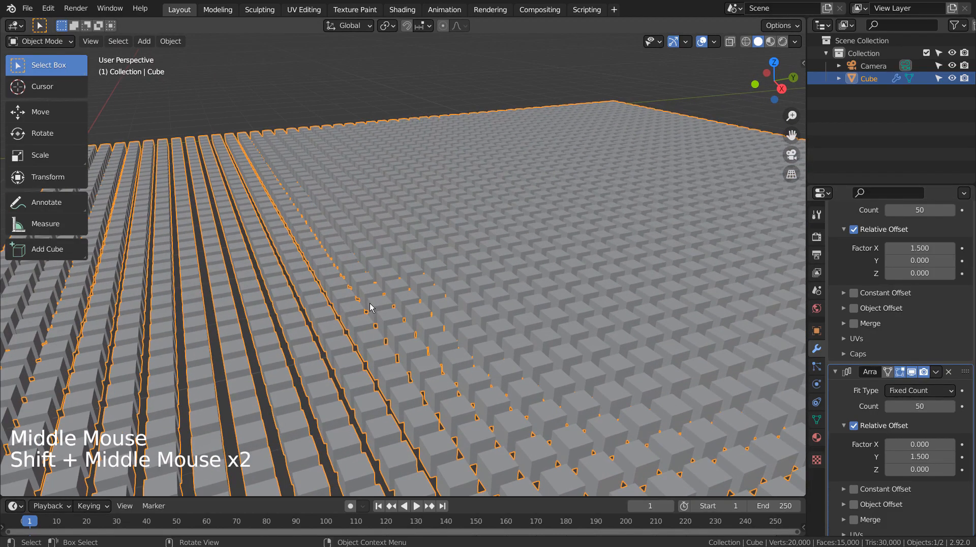
In top view, centre the cube grid on the origin by moving it about -7.5 m in X and -7 m in Y
key("KP_7")
scroll(359, 292, "down", 6)
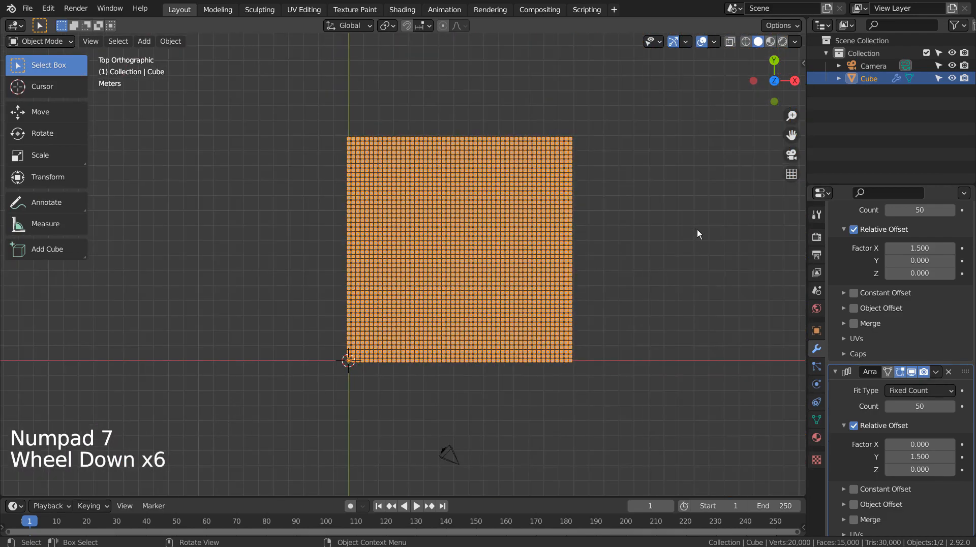
key("g")
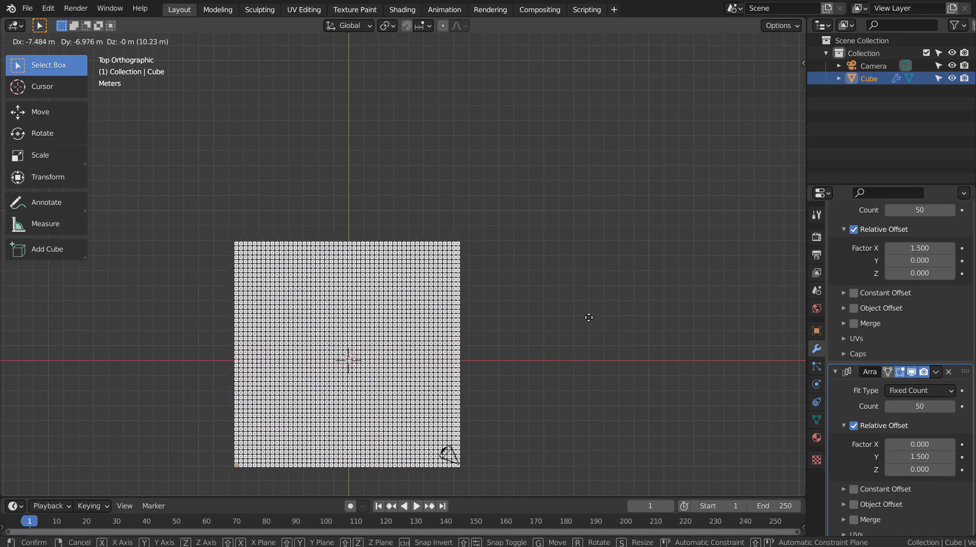
left_click(586, 322)
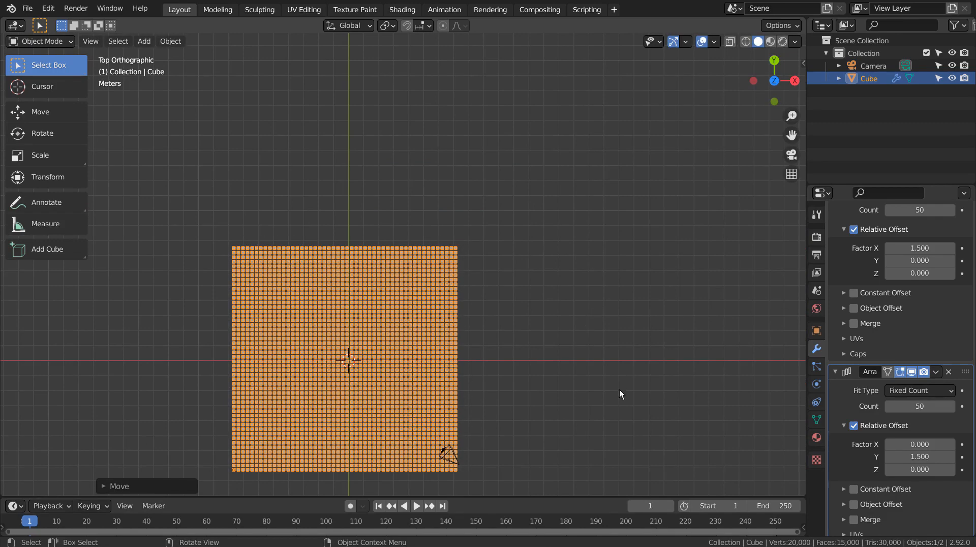
In the Shading workspace, add a ColorRamp node and connect its Color output to the Principled BSDF's Base Color
middle_click_drag(619, 389, 502, 319)
scroll(483, 313, "up", 6)
scroll(502, 318, "down", 3)
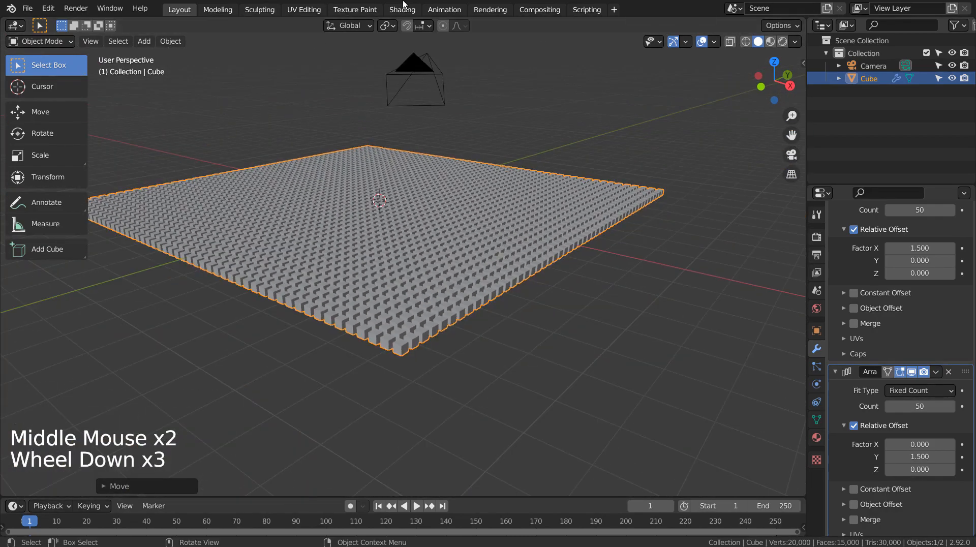
left_click(402, 9)
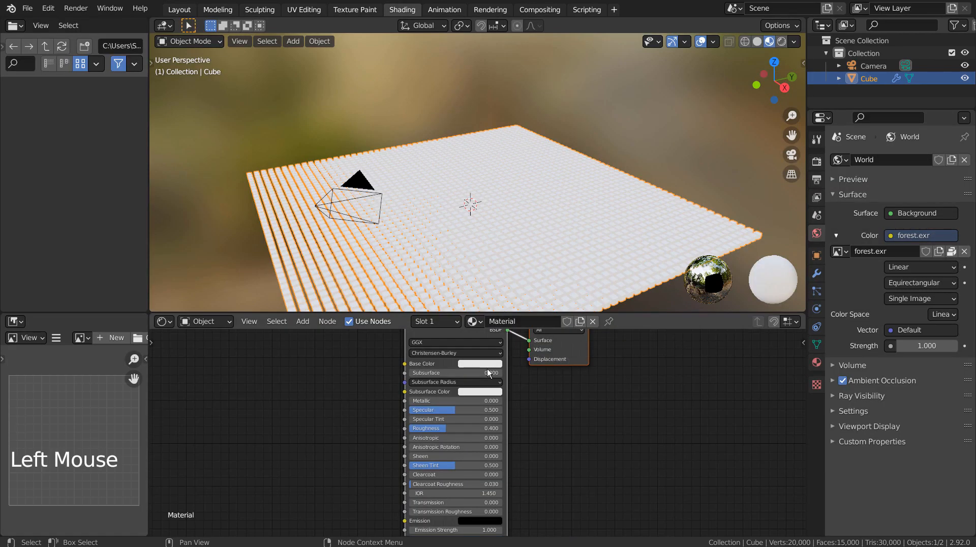
middle_click_drag(416, 370, 550, 428, "shift")
left_click(562, 410)
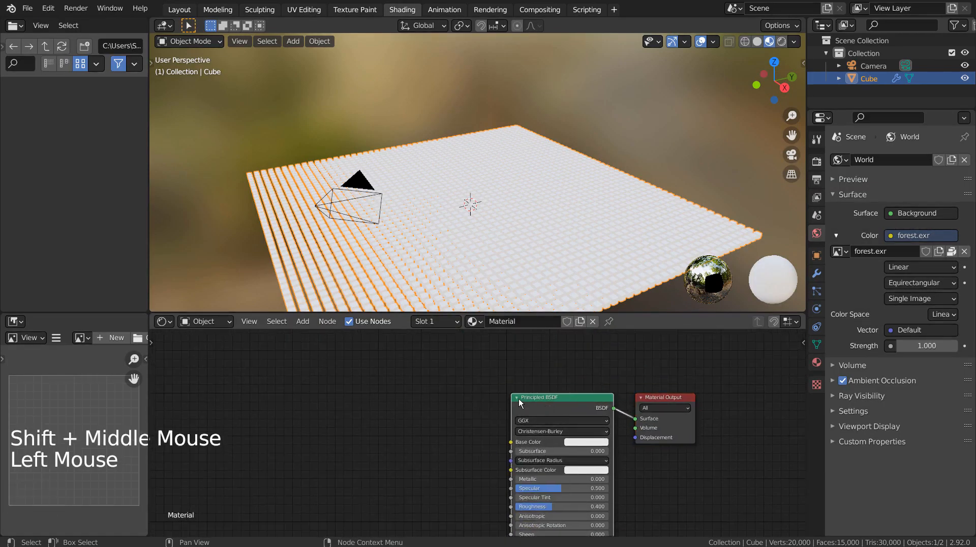
key("shift+a")
left_click(413, 386)
type("col")
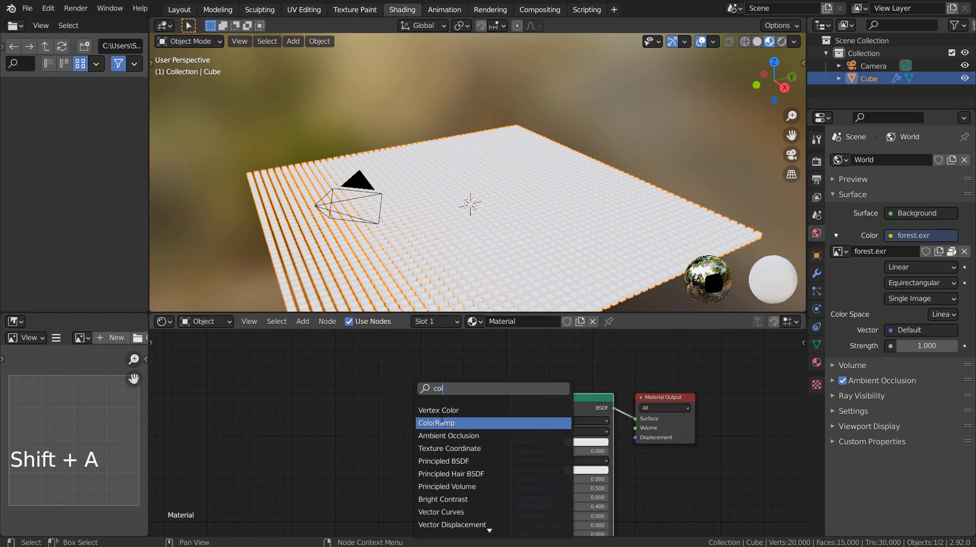
key("Return")
left_click_drag(479, 416, 511, 442)
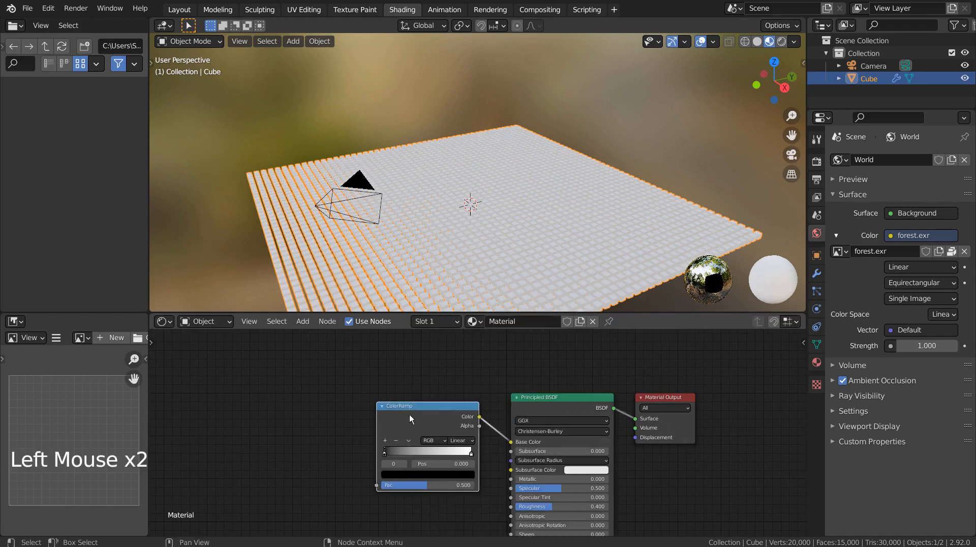
Feed a Gradient Texture node into the ColorRamp's Fac and colour the ramp from dark blue to light blue
key("shift+a")
left_click_drag(330, 428, 376, 485)
left_click(466, 450)
left_click_drag(454, 404, 454, 356)
left_click(399, 392)
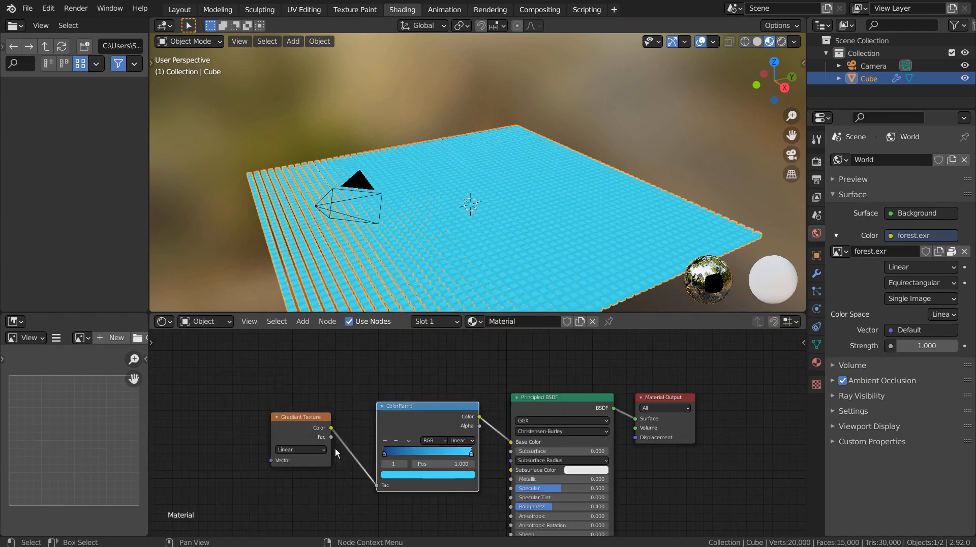
Add connected Texture Coordinate and Mapping nodes ahead of the Gradient Texture and arrange them
key("ctrl+t")
middle_click_drag(203, 422, 305, 414, "shift")
middle_click_drag(216, 413, 316, 405, "shift")
left_click_drag(317, 419, 348, 407)
Try the Quadratic Sphere and Spherical gradient types on the Gradient Texture and go back to Linear
scroll(478, 203, "up", 2)
middle_click_drag(478, 229, 478, 152)
left_click(501, 433)
left_click(490, 479)
left_click(500, 432)
left_click(486, 442)
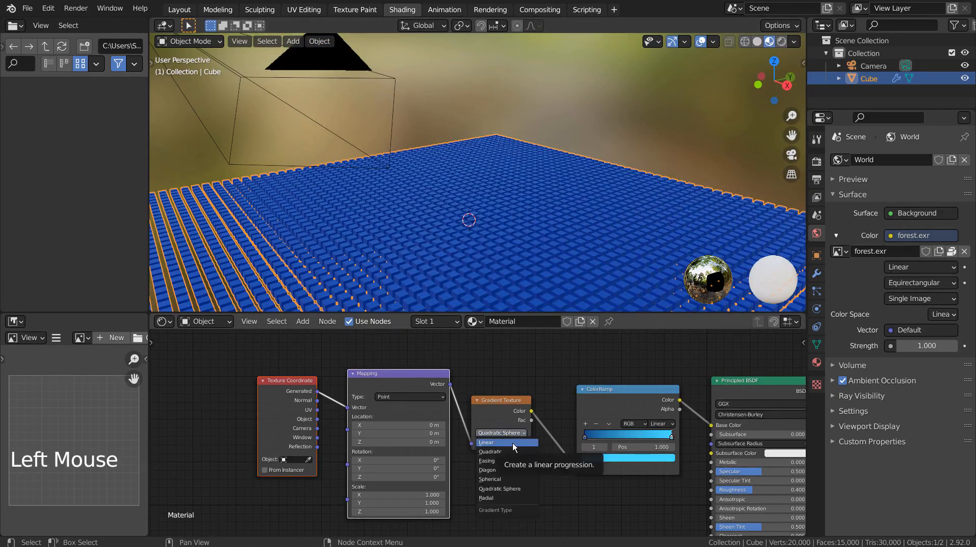
middle_click_drag(508, 219, 506, 228)
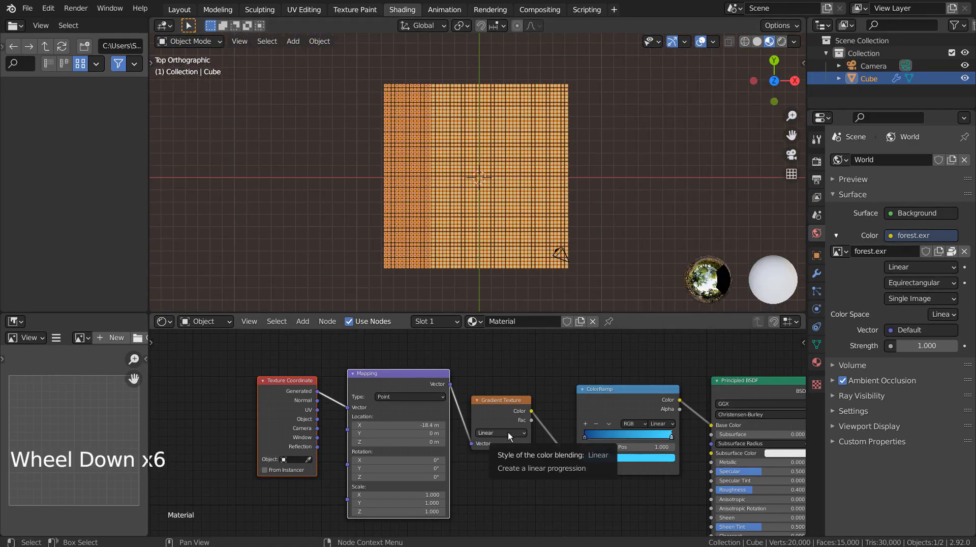
left_click(500, 433)
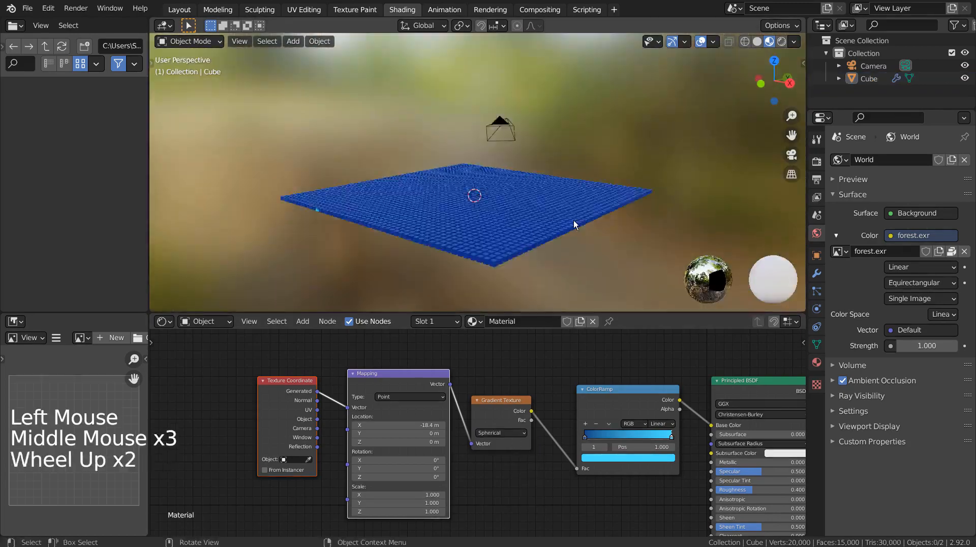
scroll(574, 224, "up", 2)
middle_click_drag(574, 225, 508, 213)
left_click(501, 433)
left_click(486, 443)
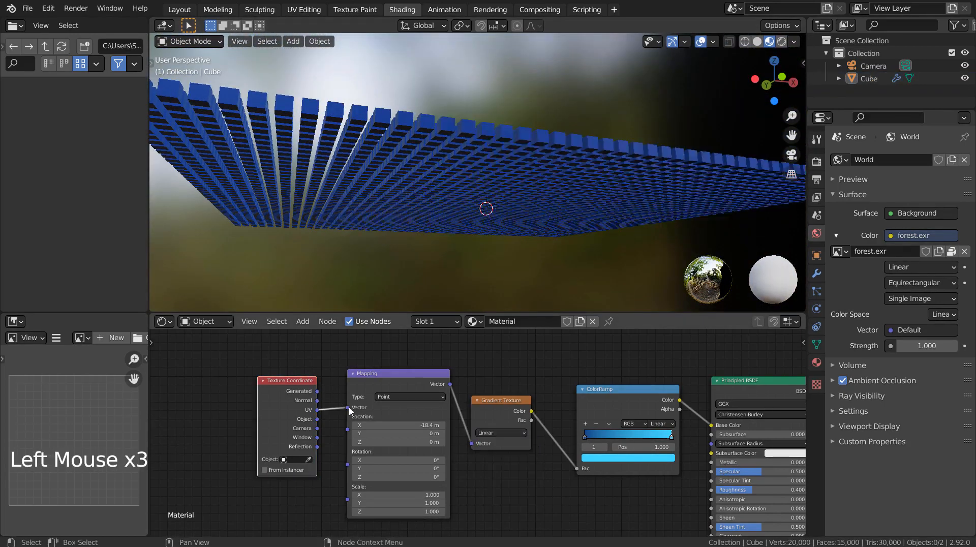
Connect the Window texture coordinate to the Mapping node's Vector and set its X location to 0.06 m
left_click_drag(317, 428, 347, 413)
middle_click_drag(483, 203, 488, 168)
left_click_drag(399, 425, 406, 425, "shift")
Adjust the ColorRamp to bright blue at about 0.3, light blue at 0.5 and teal at about 0.8
left_click(628, 457)
left_click(615, 385)
left_click_drag(670, 437, 610, 438)
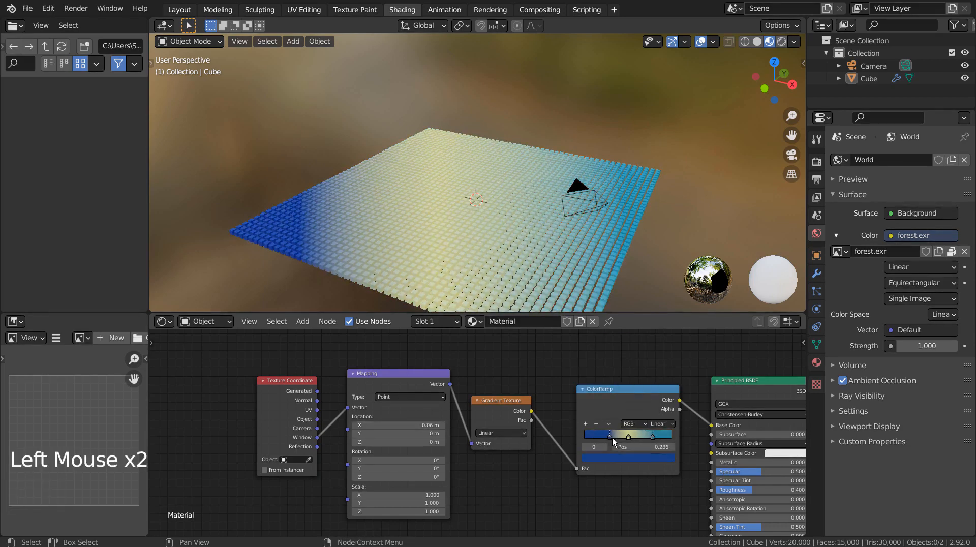
left_click(628, 457)
left_click(620, 368)
left_click(602, 369)
Maximize the node editor and examine the complete material node network
key("ctrl+space")
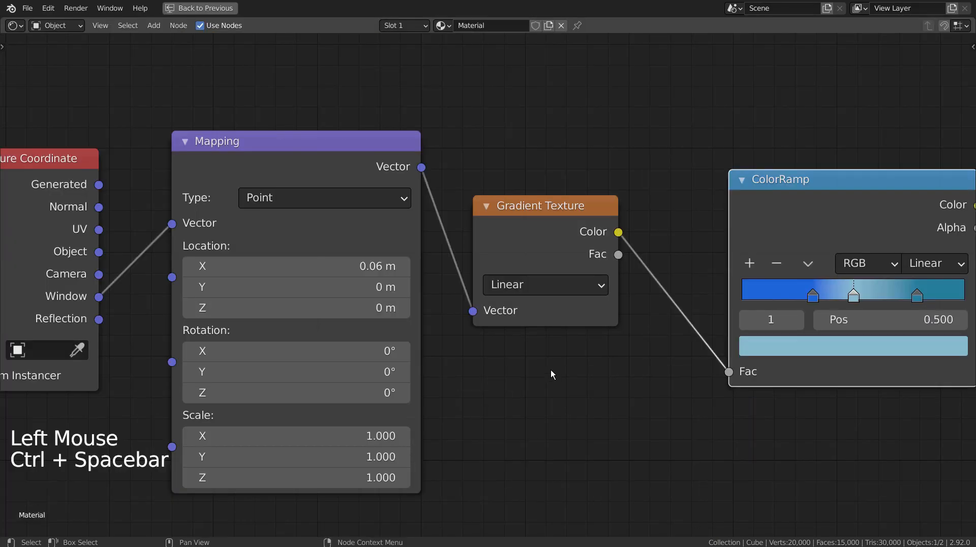
scroll(525, 357, "down", 9)
middle_click_drag(523, 355, 420, 345, "shift")
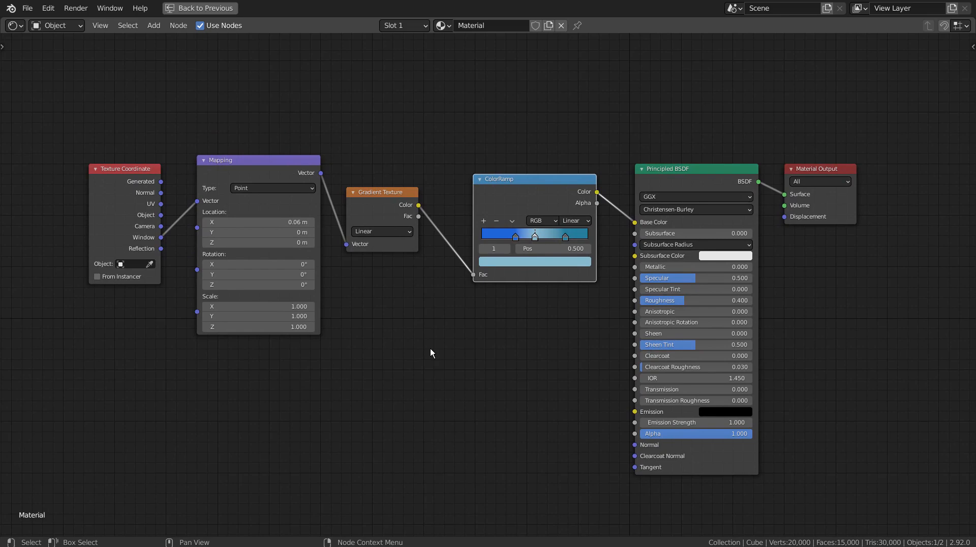
Apply the cube's Array modifiers in the Layout workspace and give the cube grid an Active rigid body
key("ctrl")
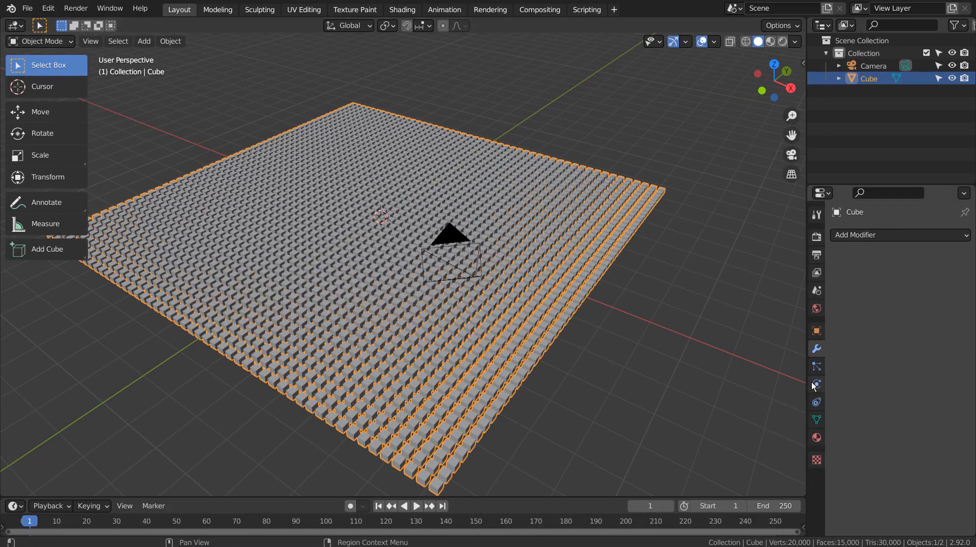
left_click(817, 402)
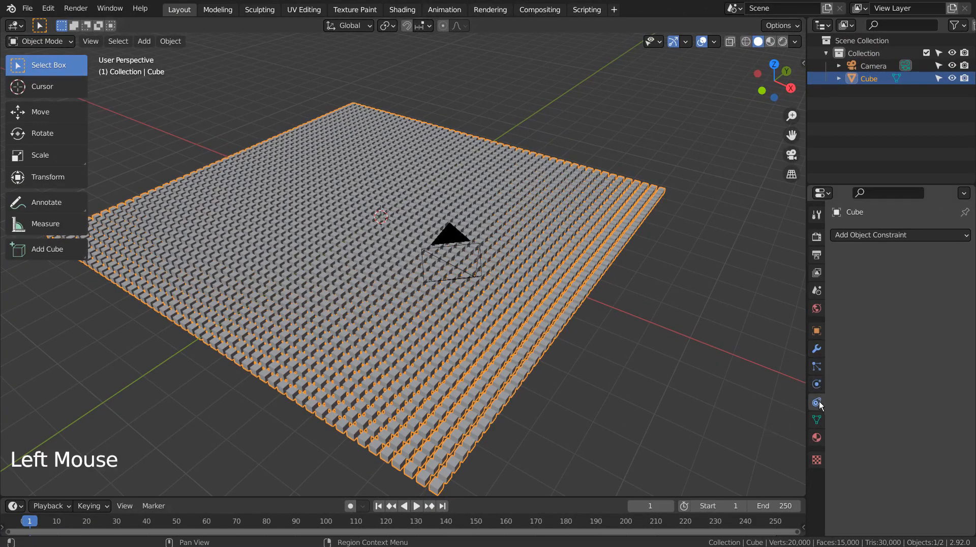
left_click(816, 385)
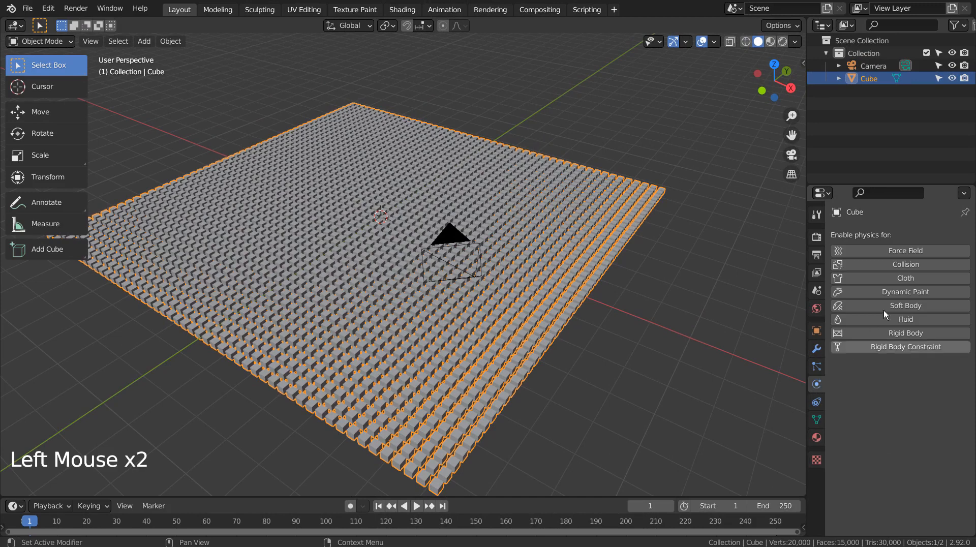
left_click(905, 333)
left_click(921, 385)
left_click(922, 399)
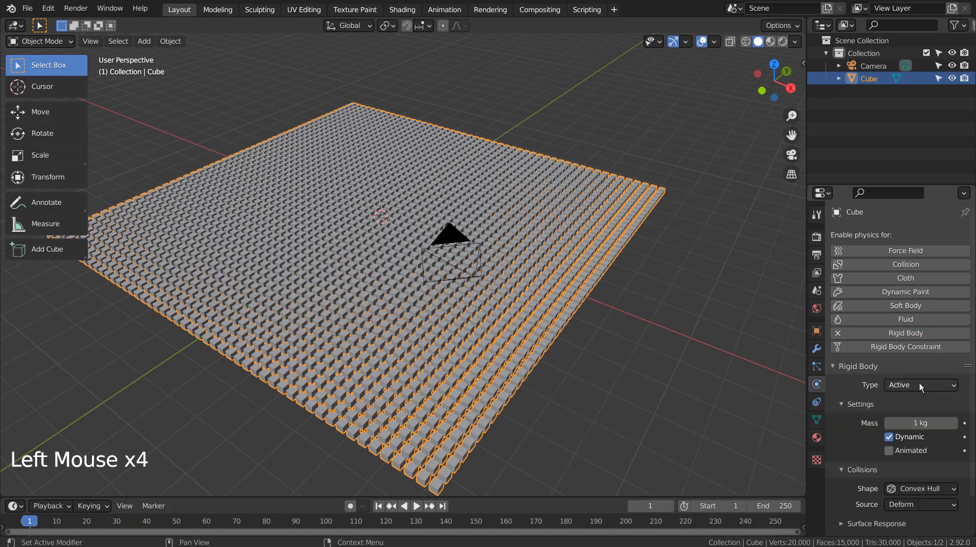
Add a mesh plane at the origin and scale it up beyond the edges of the cube grid
left_click(722, 287)
key("shift+a")
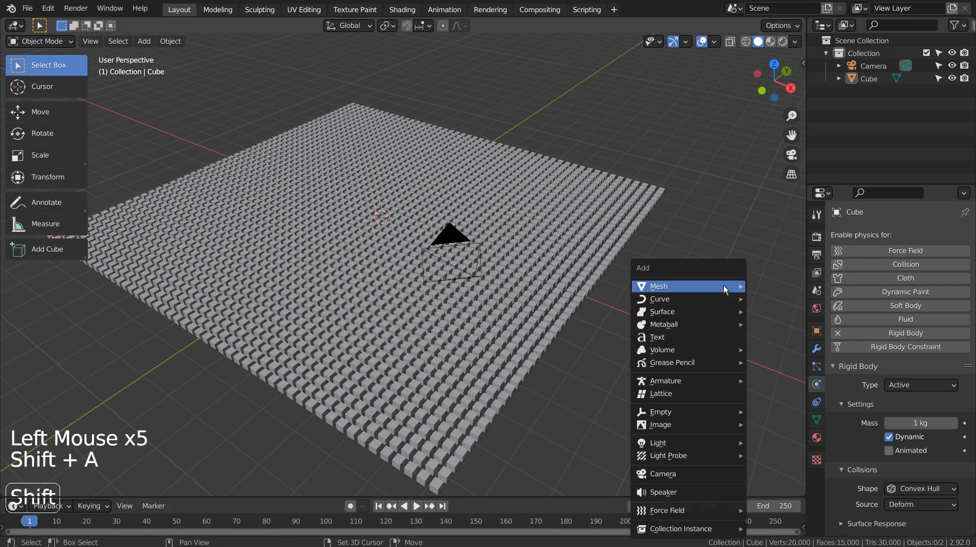
mouse_move(722, 287)
left_click(803, 18)
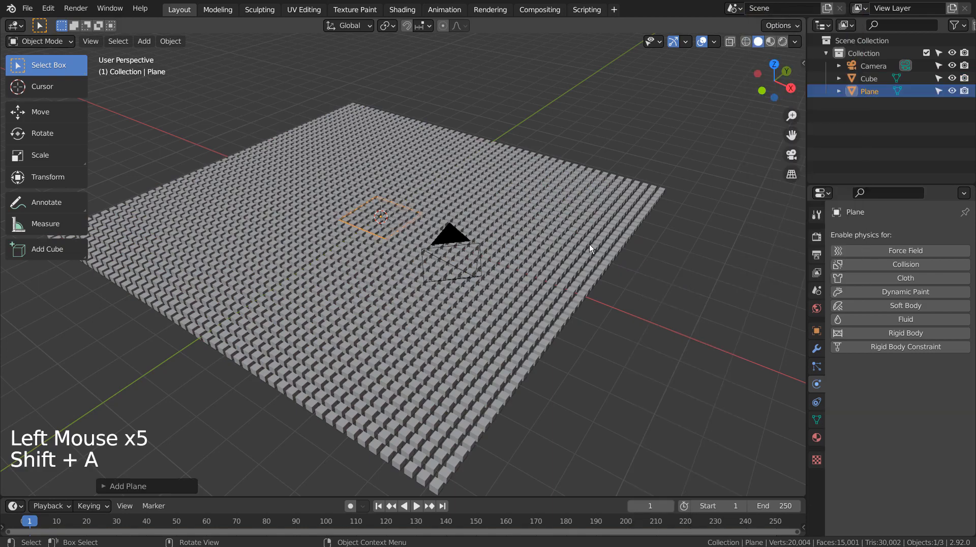
key("s")
left_click(159, 340)
Lower the plane along the Z axis in front view so it lies just beneath the cube grid
key("KP_1")
key("KP_1")
key("KP_1")
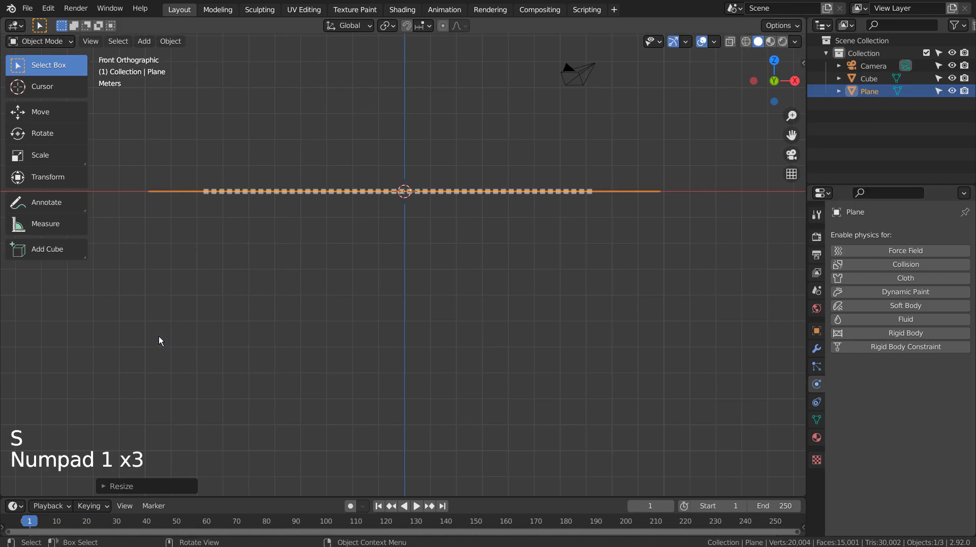
scroll(160, 340, "up", 4)
key("g")
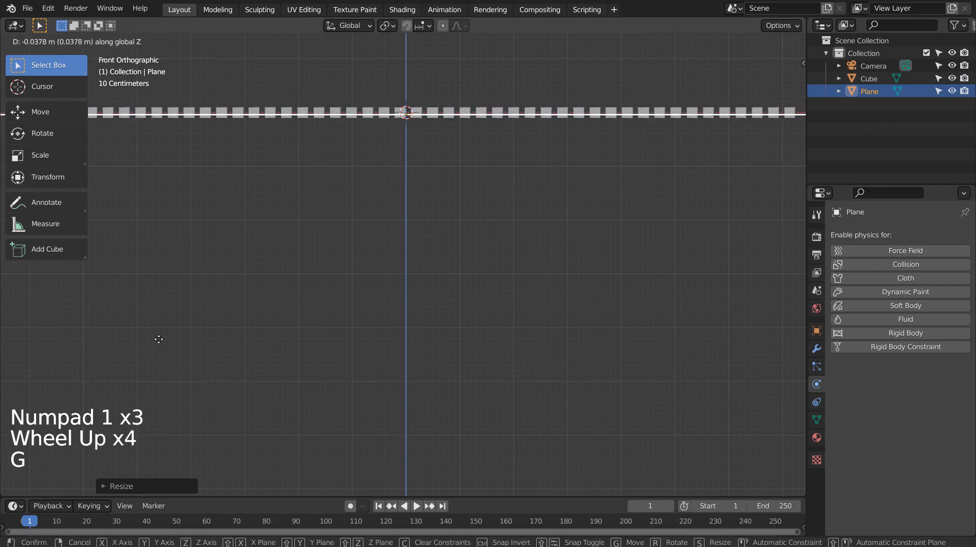
left_click(158, 342)
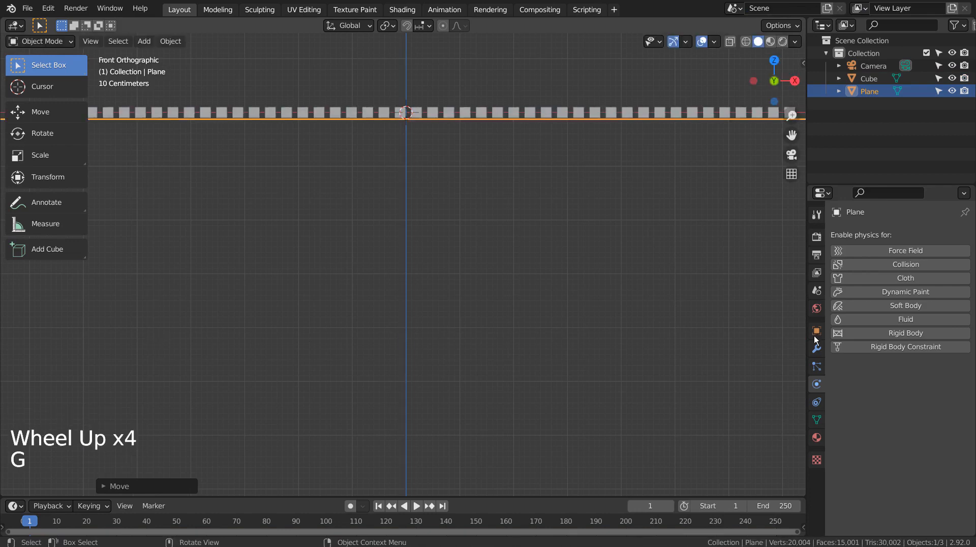
Give the ground plane a rigid body of type Passive
left_click(924, 332)
left_click(920, 385)
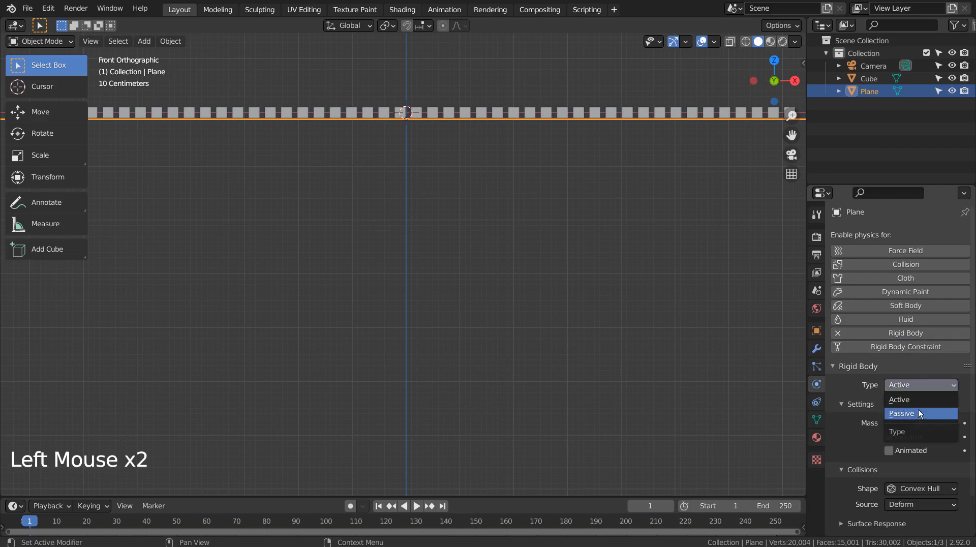
left_click(901, 413)
Separate the cube grid mesh by loose parts into individual cube objects
middle_click_drag(583, 220, 492, 283)
scroll(527, 278, "down", 5)
left_click(499, 287)
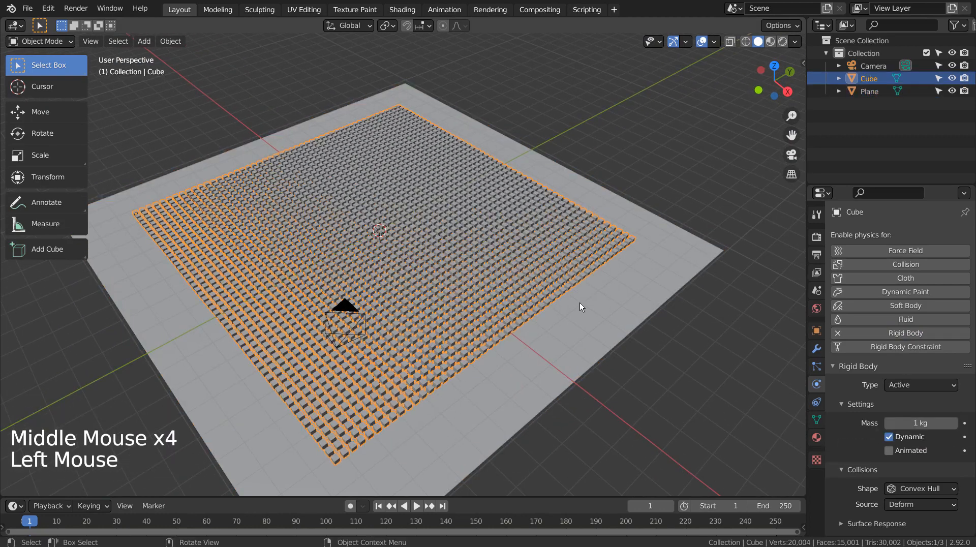
key("Tab")
key("3")
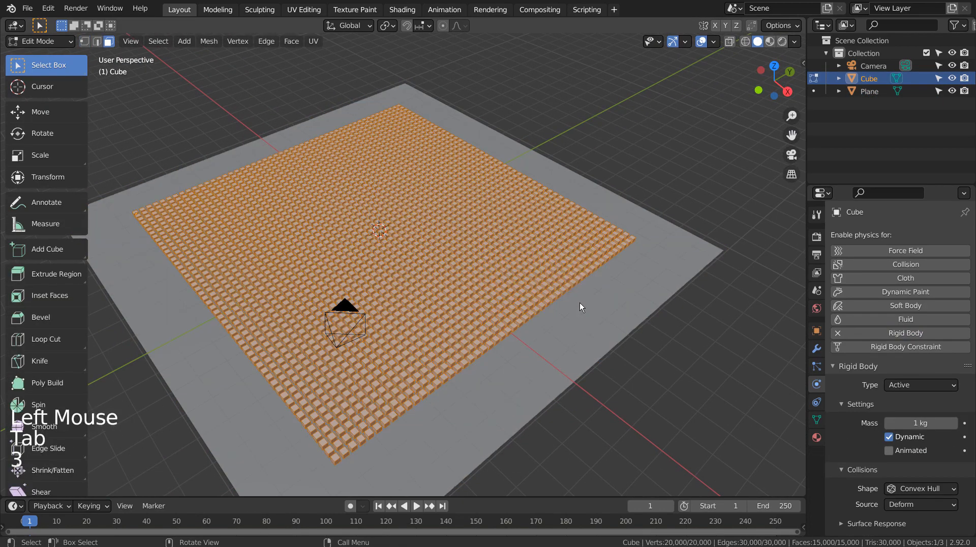
key("p")
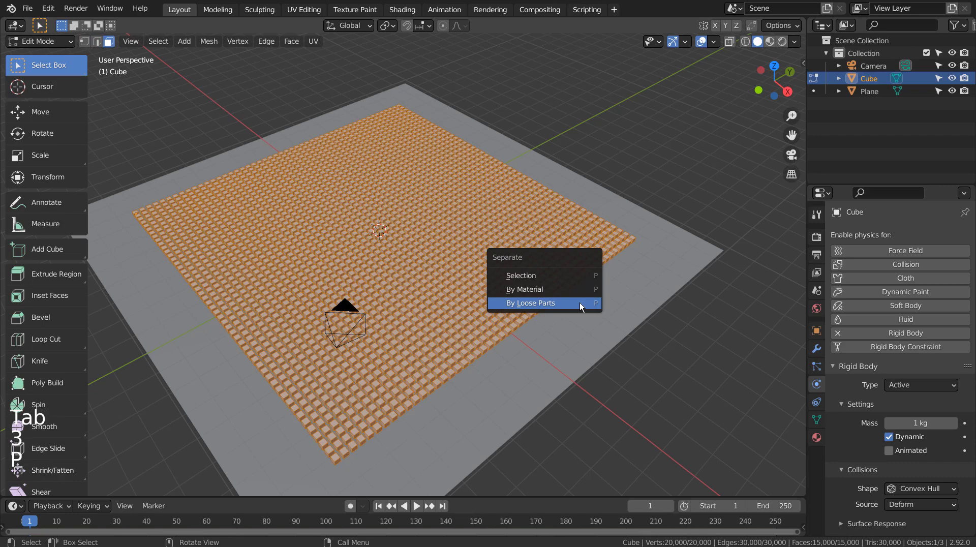
left_click(579, 302)
key("Tab")
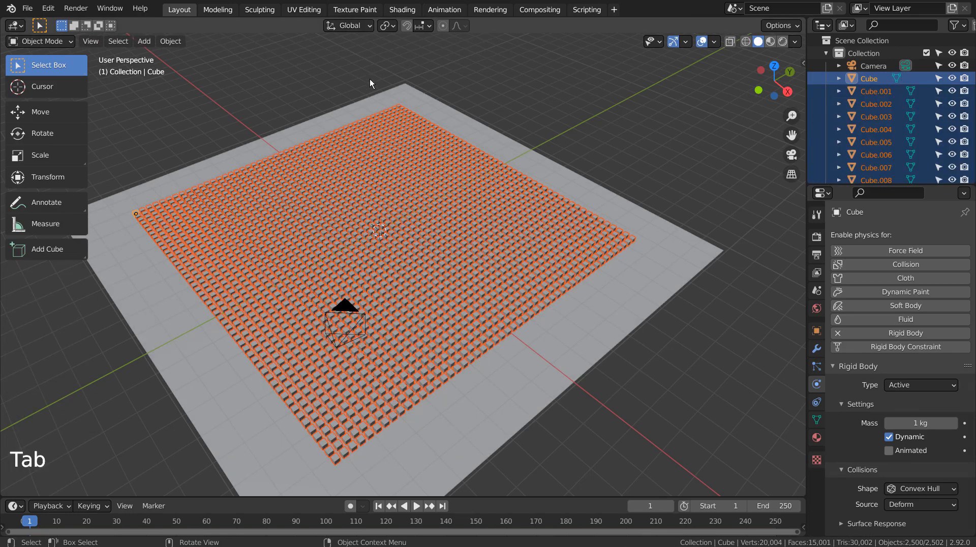
Set the origin of every separated cube to its own geometry
left_click(175, 41)
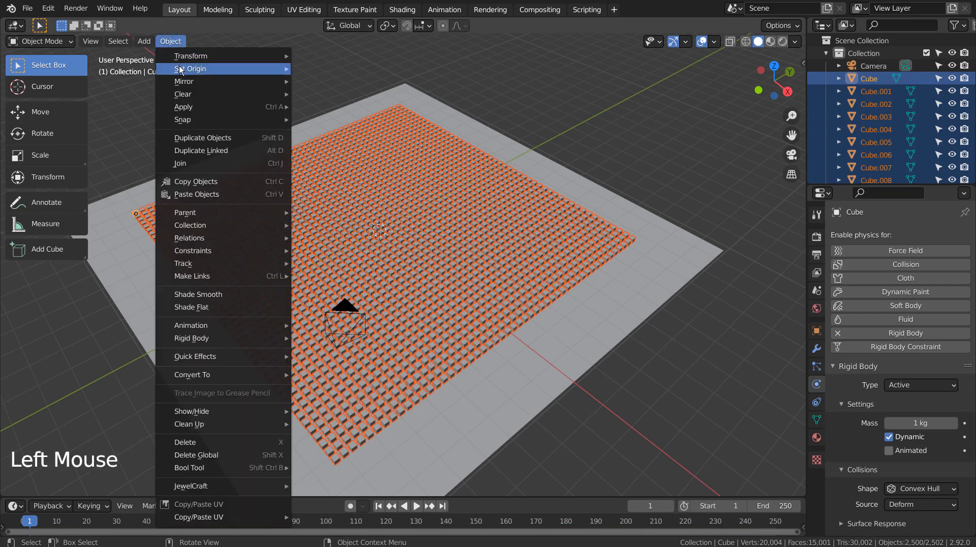
mouse_move(182, 70)
left_click(358, 82)
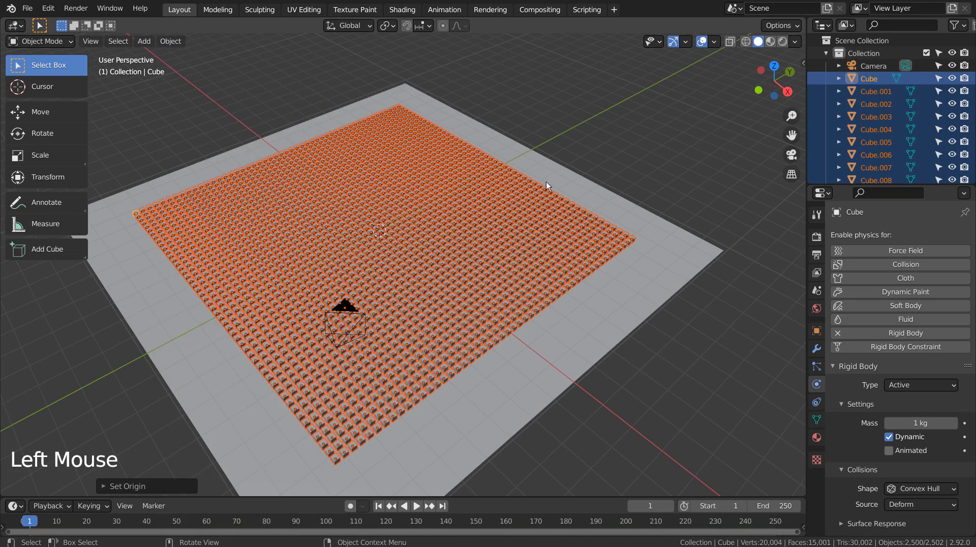
Move all the cubes into a new collection named Collection 2 and collapse it in the outliner
key("m")
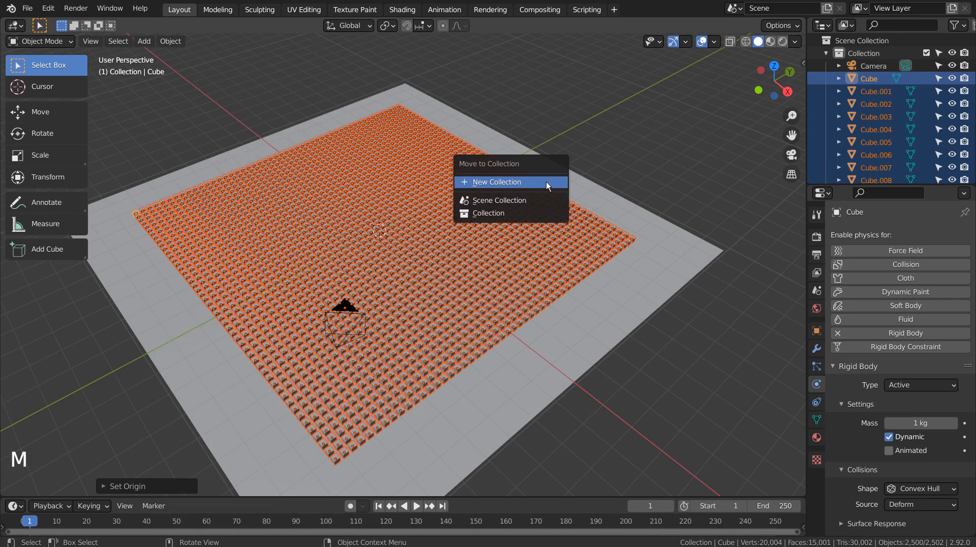
left_click(546, 182)
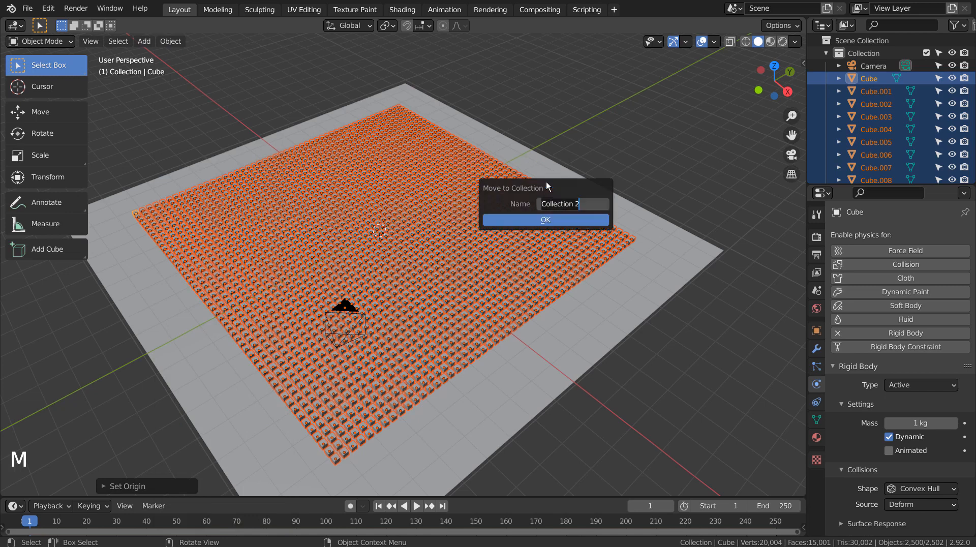
left_click(548, 219)
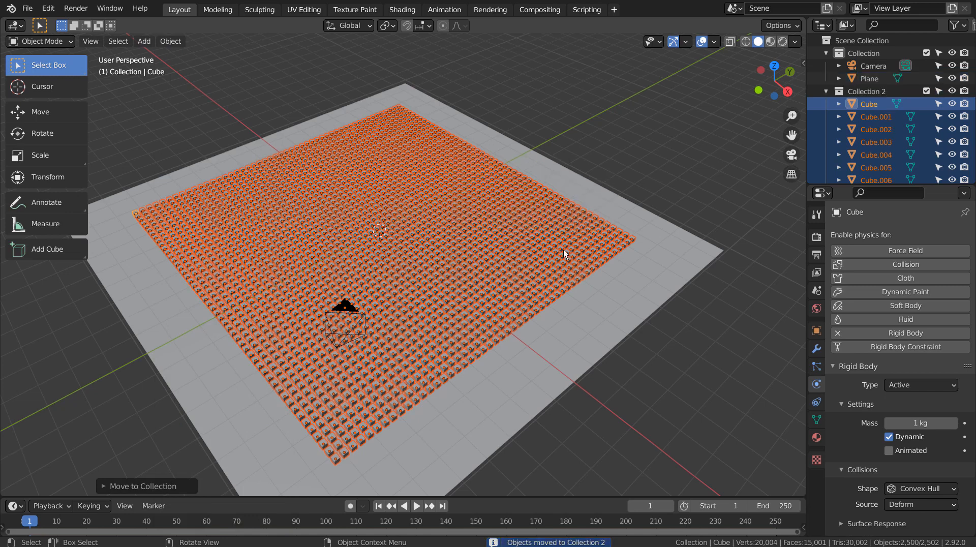
left_click(826, 92)
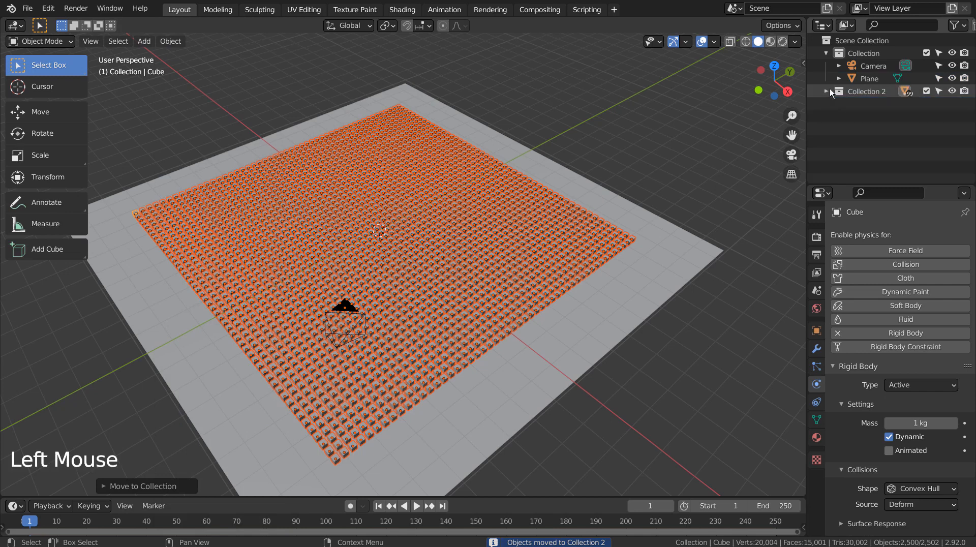
Add a Vortex force field at the origin in the first collection and set its strength to 150
left_click(864, 56)
key("shift+a")
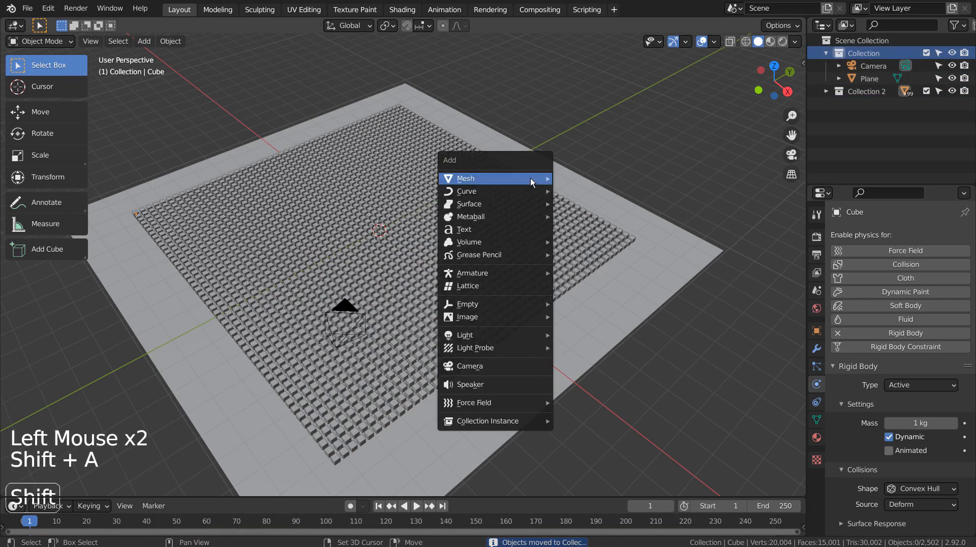
mouse_move(519, 401)
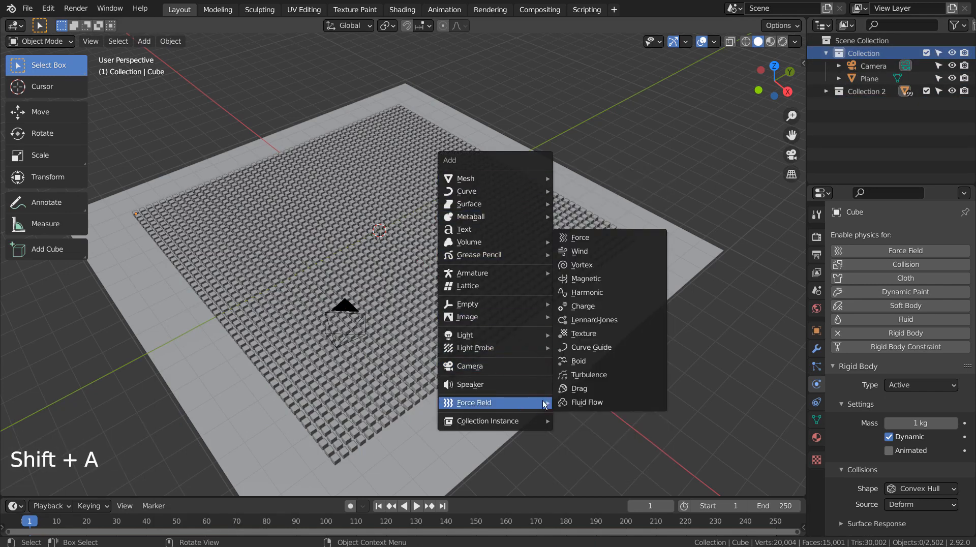
left_click(629, 267)
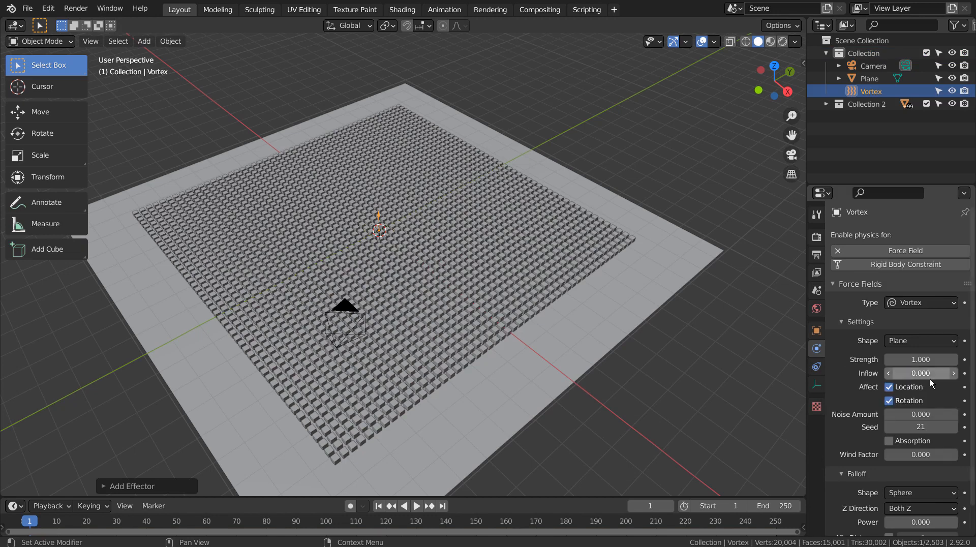
left_click(921, 360)
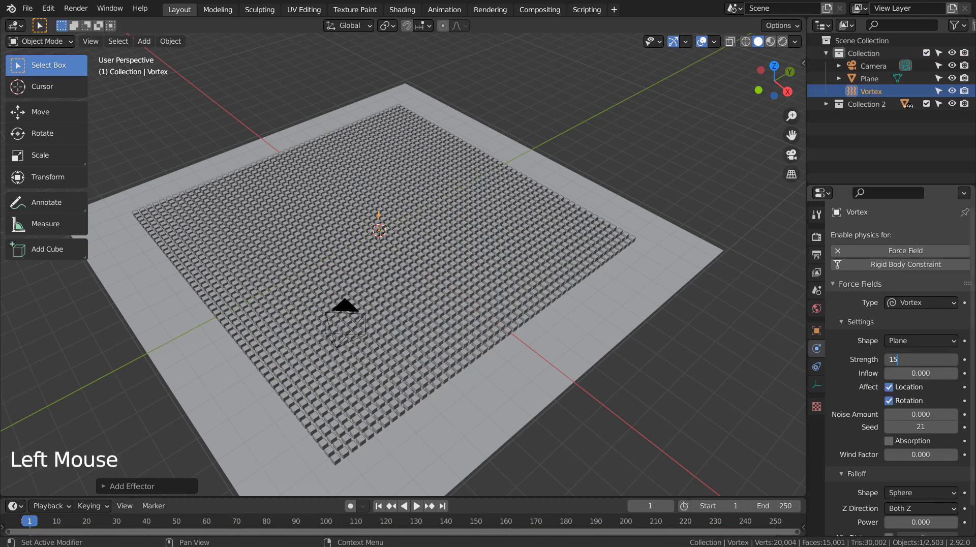
key("Return")
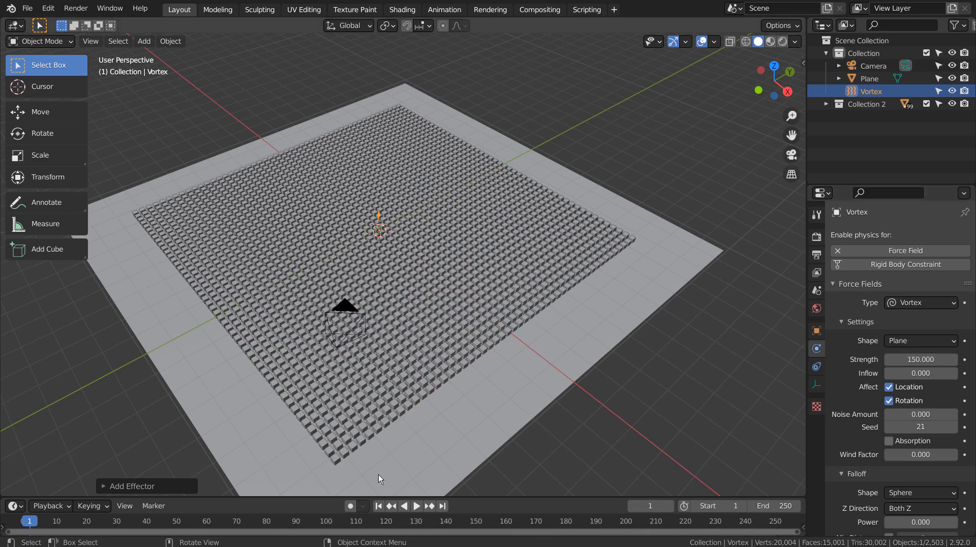
Play the vortex simulation for the first frames, stop it and go back to frame 4
left_click(417, 506)
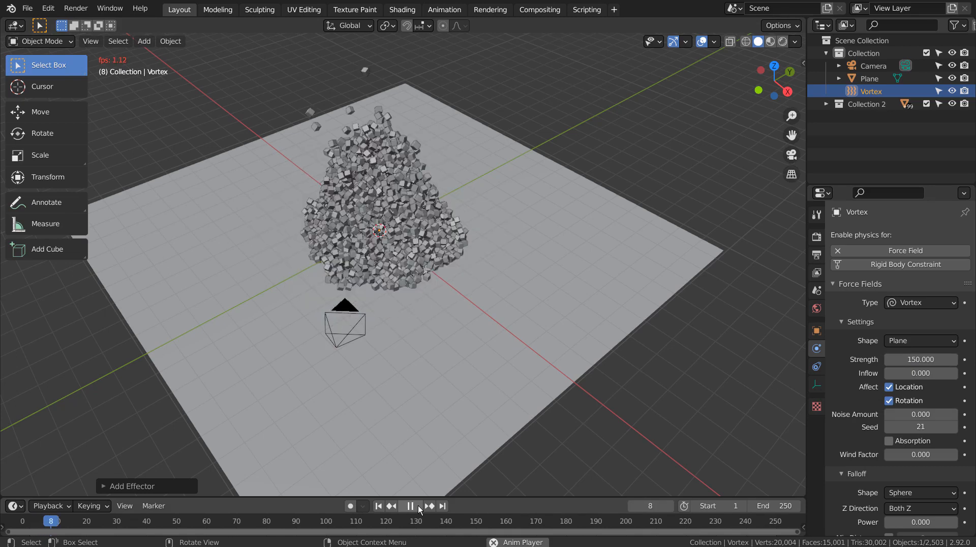
left_click(418, 505)
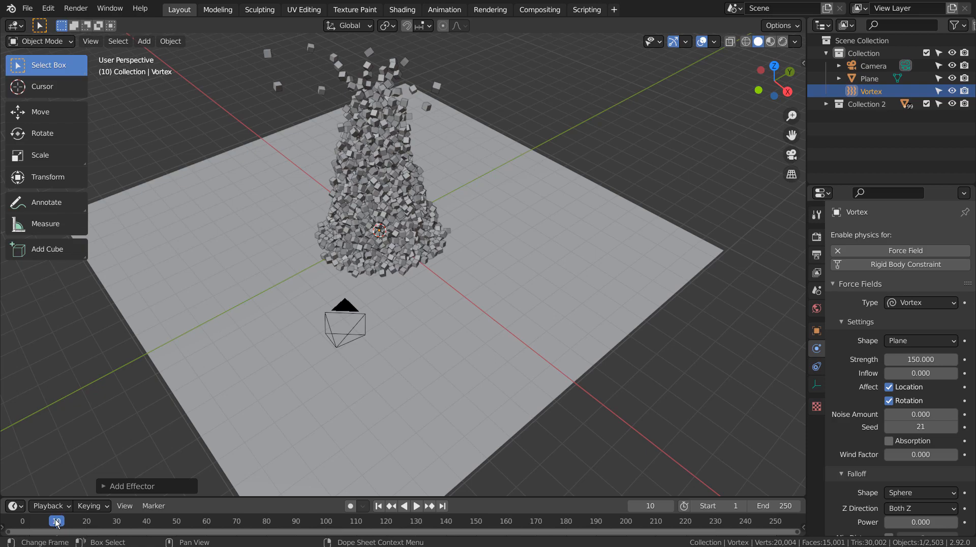
left_click_drag(57, 523, 40, 524)
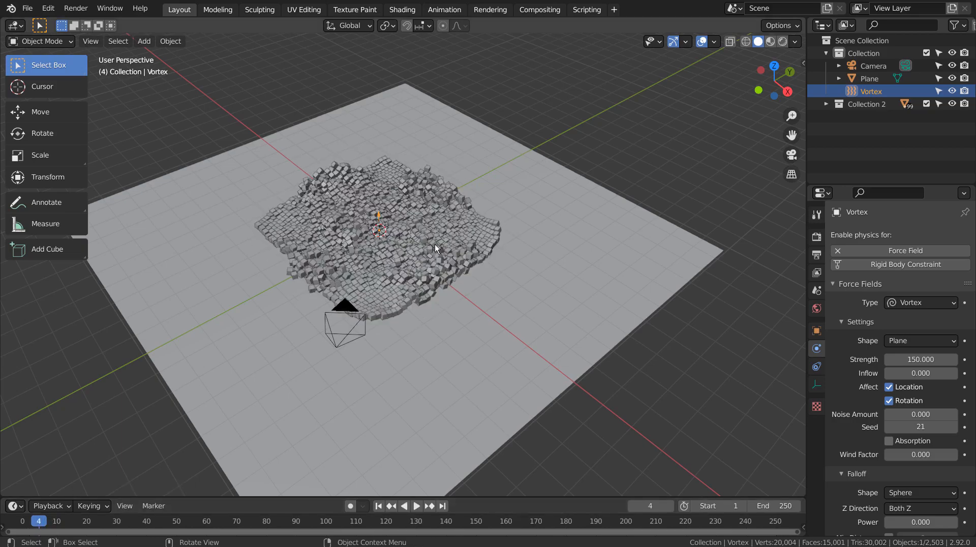
Align the camera to a close view of the cubes at frame 4 and move it slightly backward
scroll(433, 247, "up", 2)
scroll(433, 247, "up", 4)
middle_click_drag(443, 221, 487, 309)
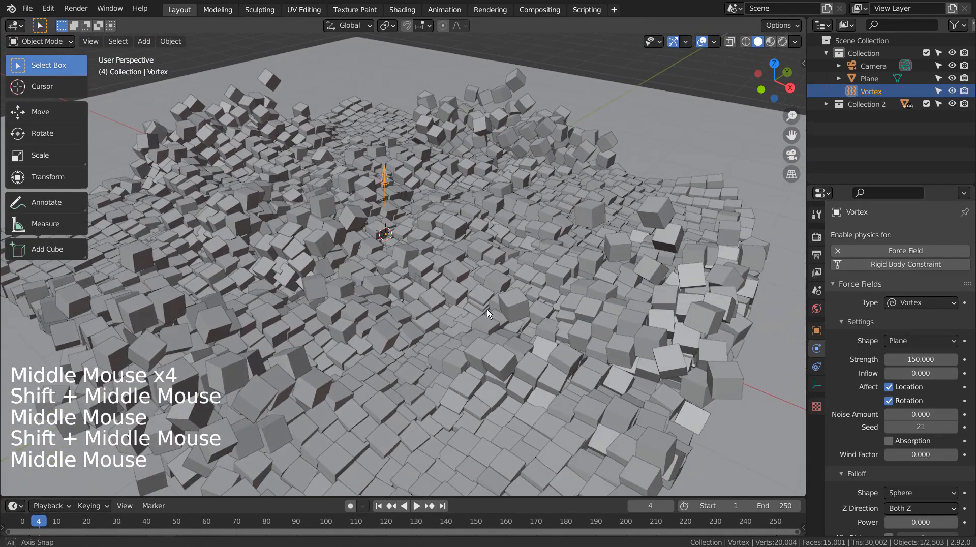
key("ctrl+alt+KP_0")
key("shift+grave")
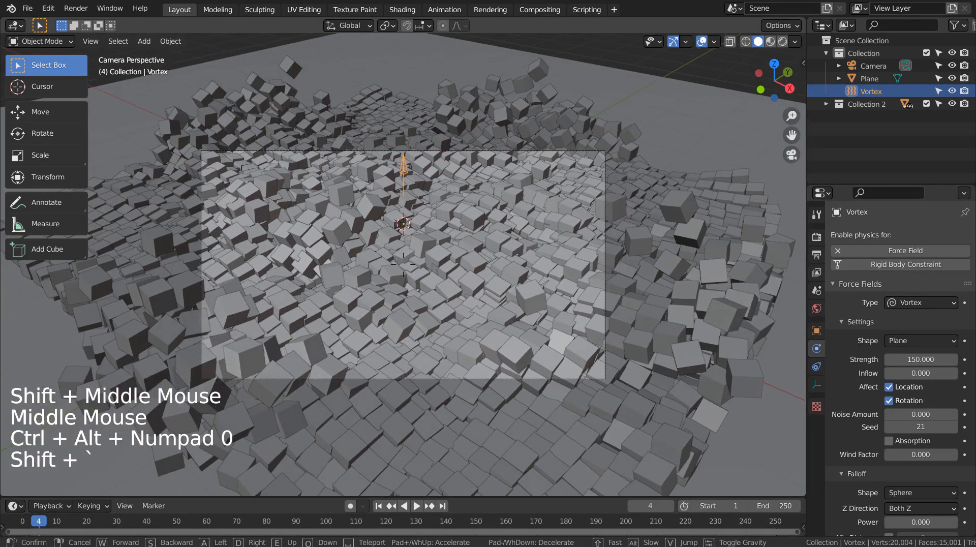
key("s")
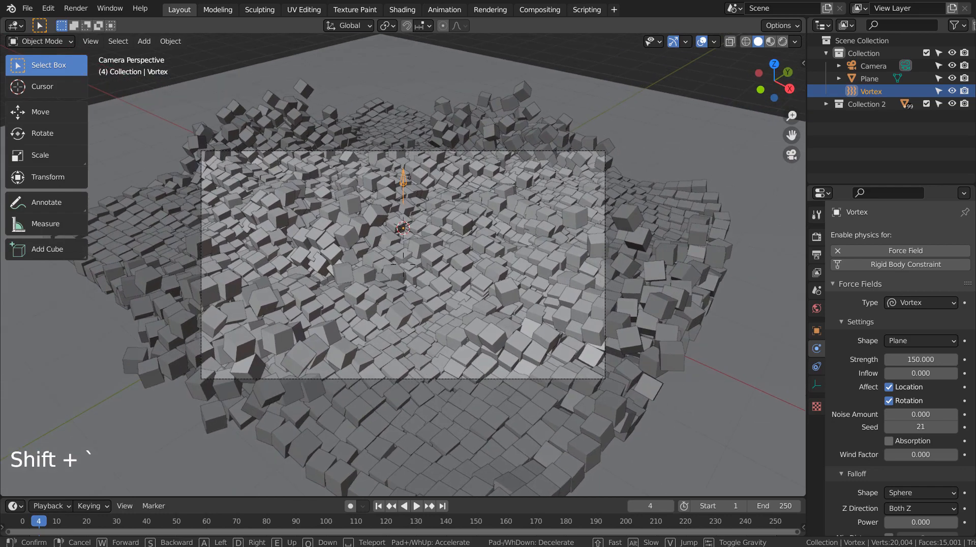
left_click(404, 264)
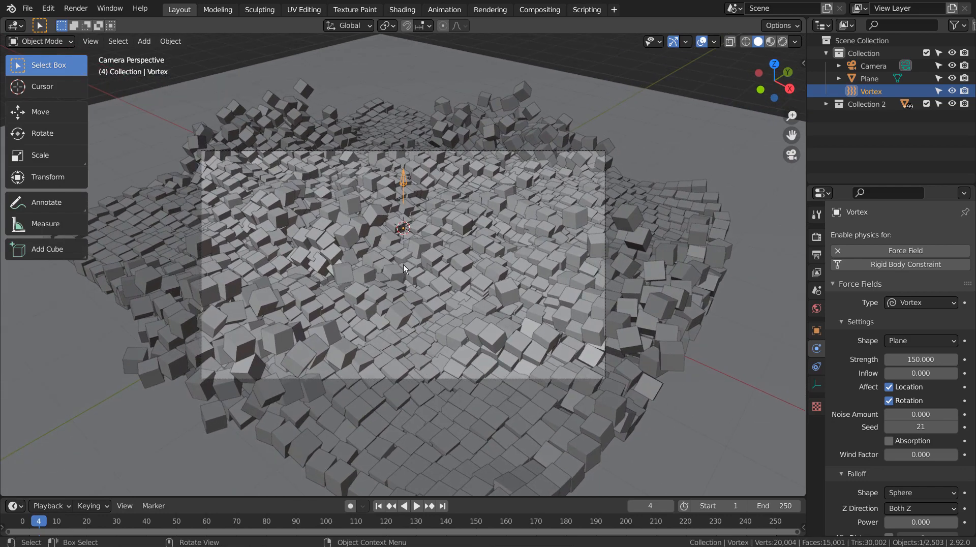
Switch the viewport shading to Rendered and go to frame 9 of the simulation
left_click(770, 42)
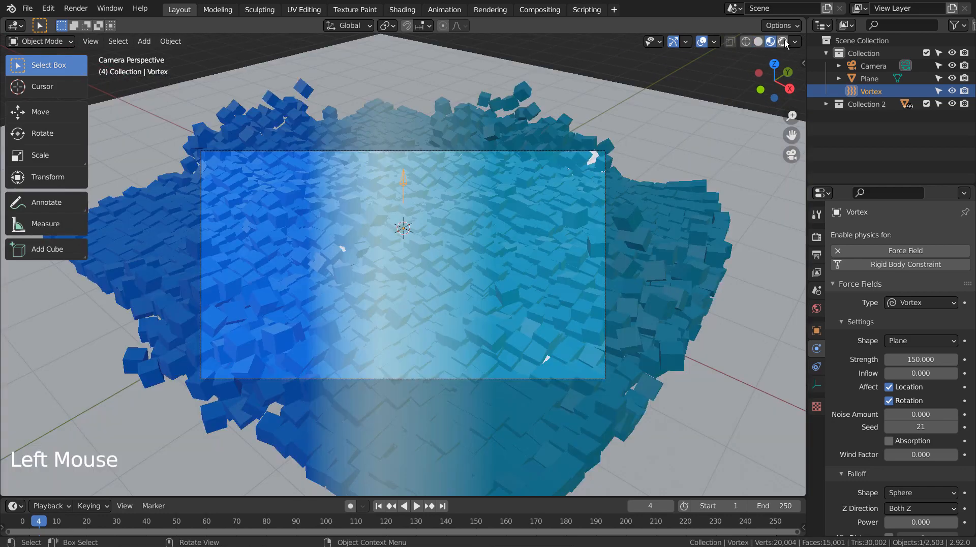
left_click(784, 42)
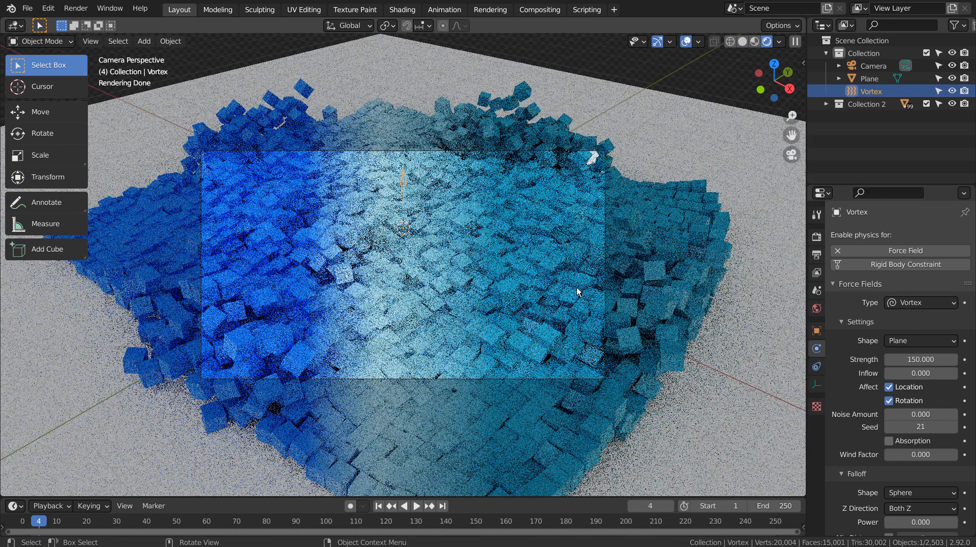
left_click(41, 521)
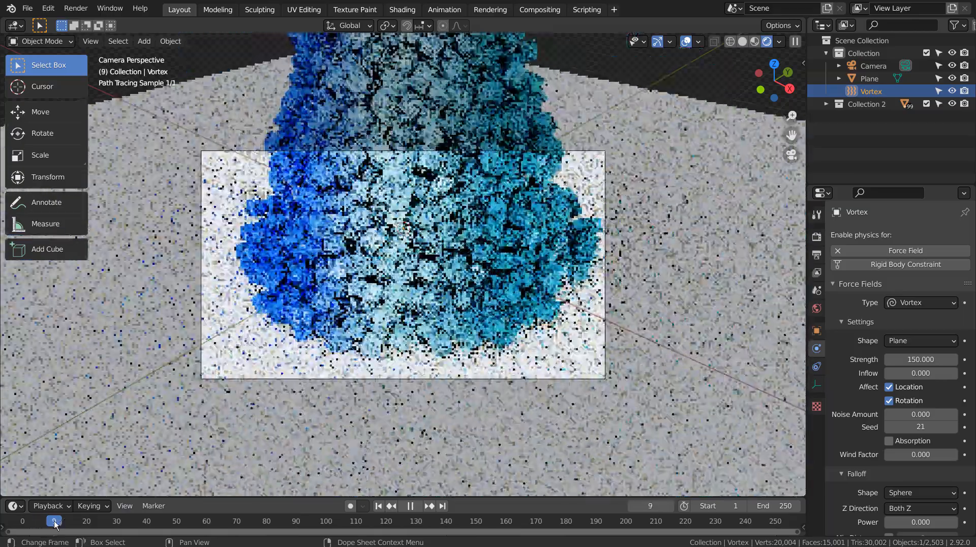
key("space")
Scale up the ground plane so it extends well beyond the swirling column of cubes
scroll(481, 257, "down", 4)
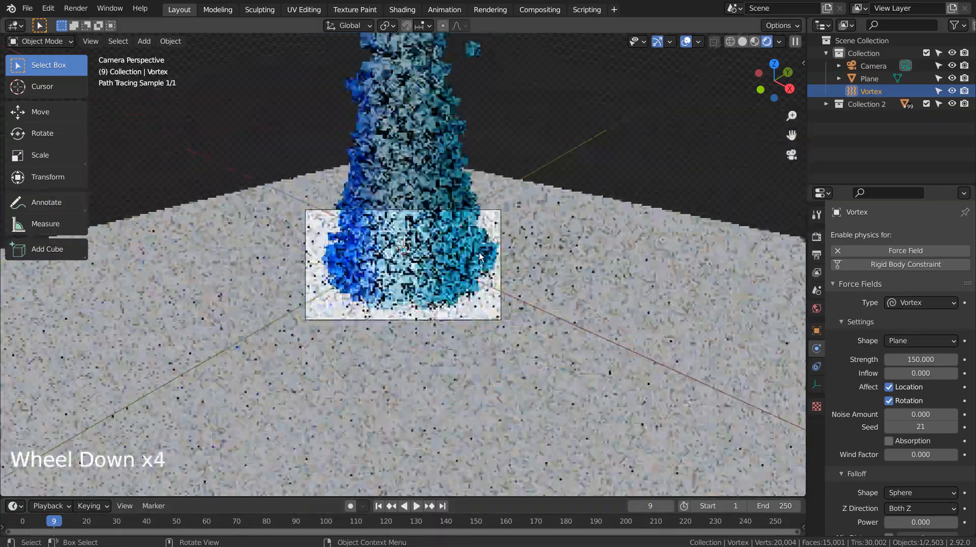
scroll(480, 253, "down", 1)
middle_click_drag(480, 253, 570, 312)
scroll(463, 293, "down", 3)
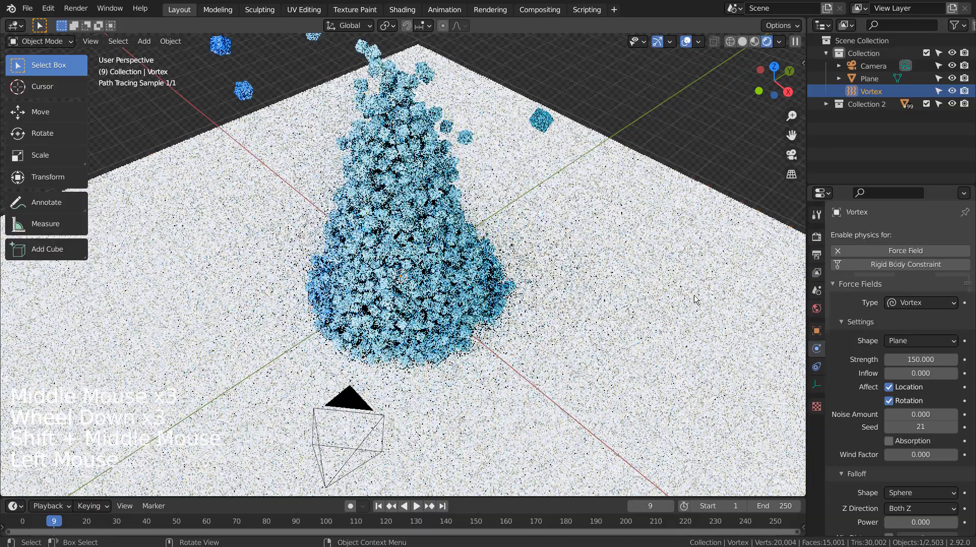
left_click(695, 298)
key("s")
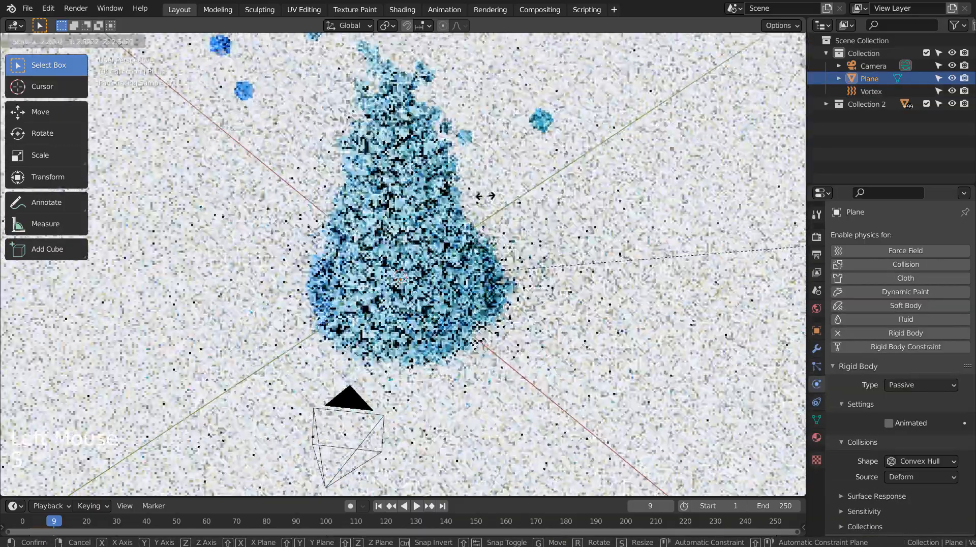
left_click(485, 196)
Align the camera to a view of the whole cube column, adjusting its height and distance to fit the cubes in frame
scroll(570, 236, "down", 1)
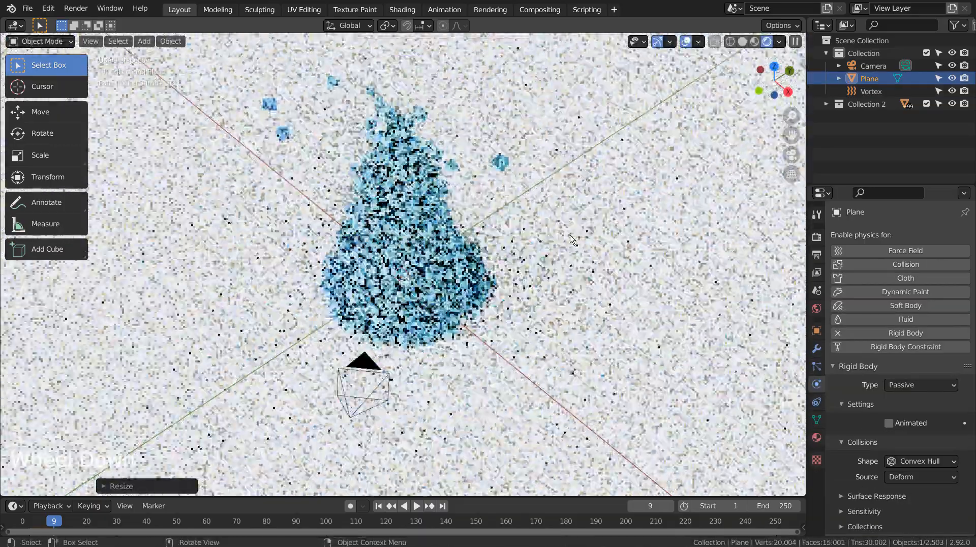
middle_click_drag(588, 270, 587, 272)
middle_click_drag(586, 272, 584, 275)
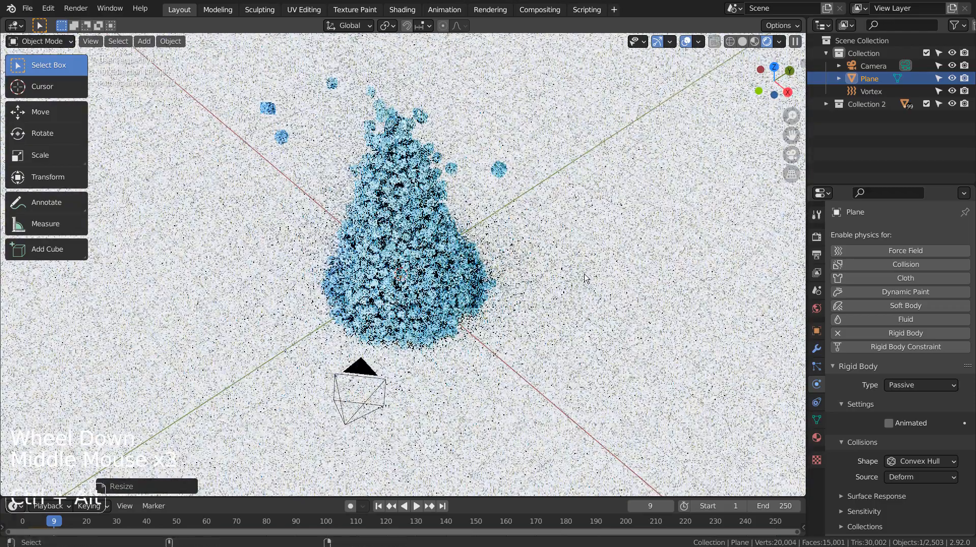
key("ctrl+alt+KP_0")
key("shift+grave")
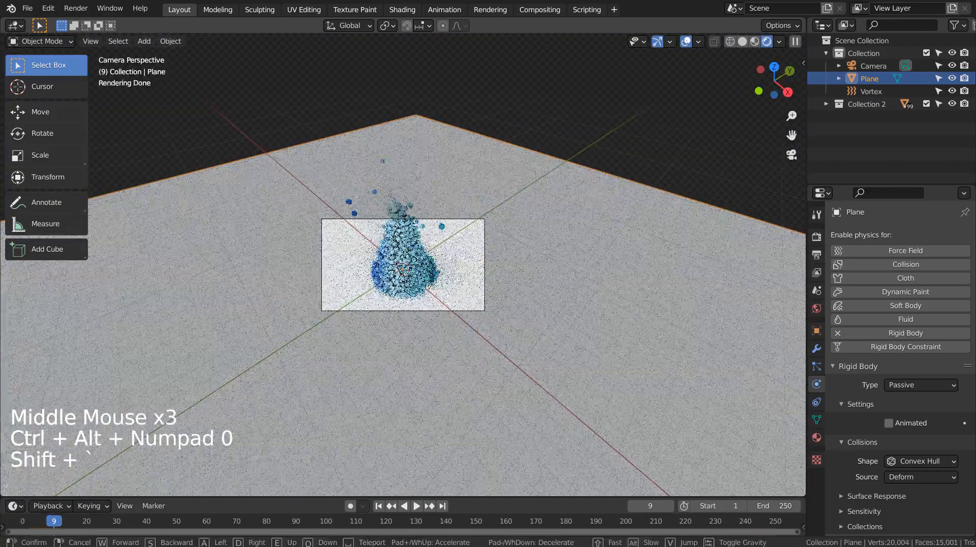
key("e")
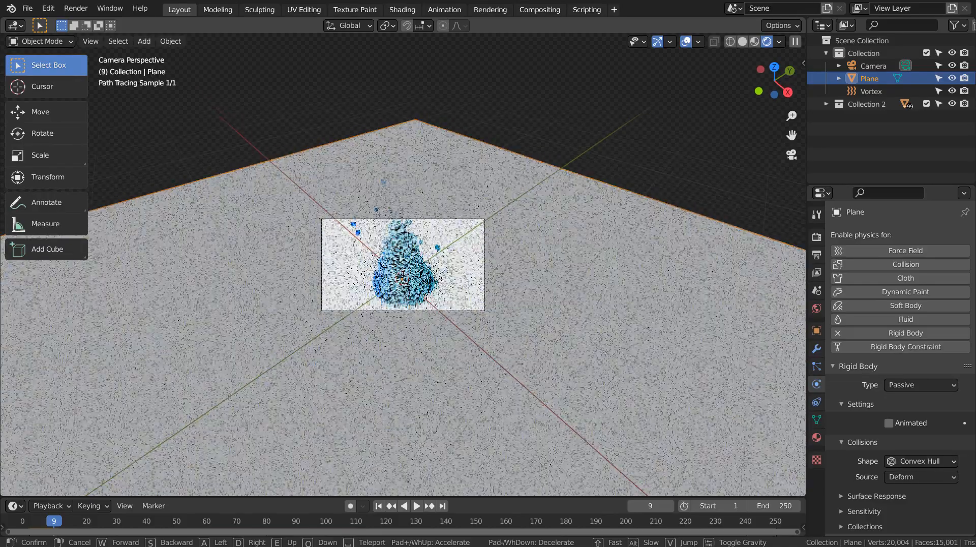
scroll(407, 261, "up", 7)
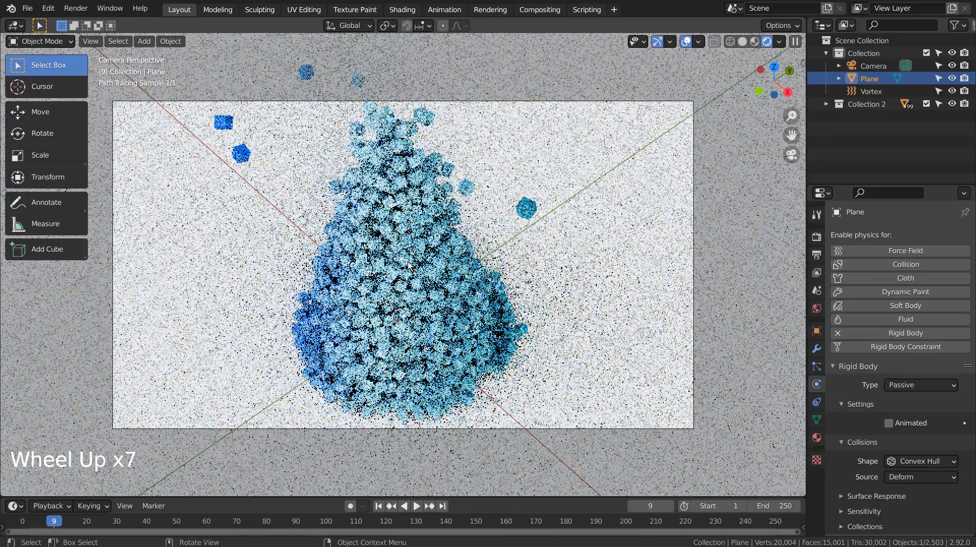
key("shift+grave")
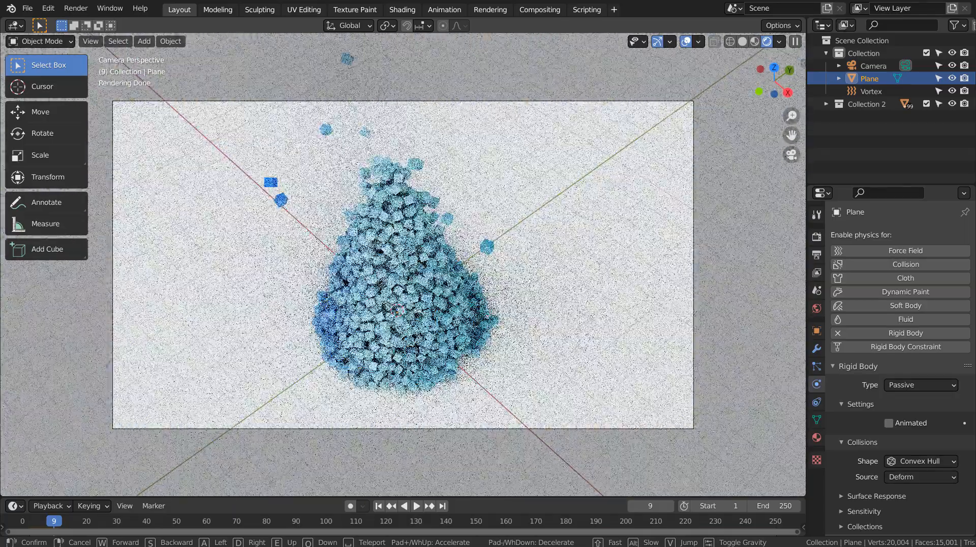
left_click(412, 278)
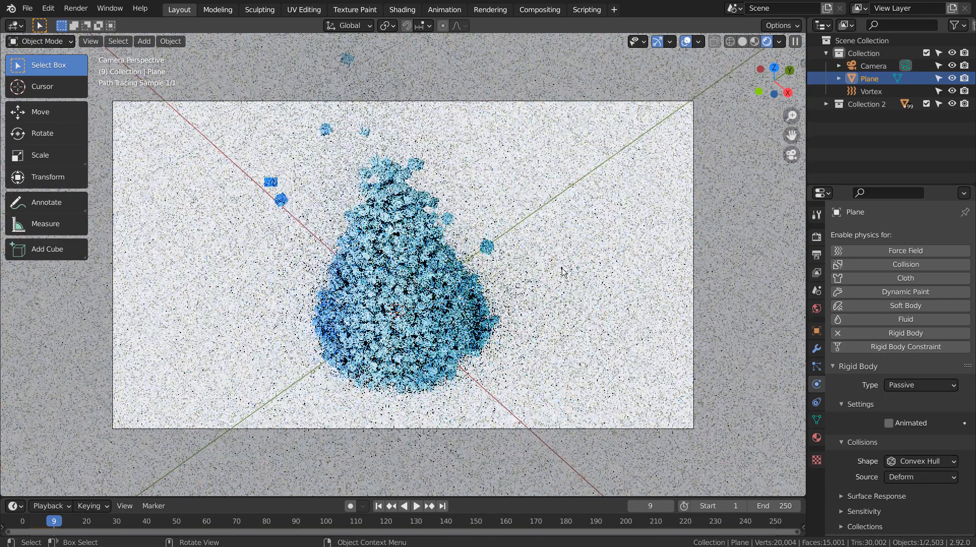
Replace the forest.exr image in the world background color with a Sky Texture
left_click(817, 309)
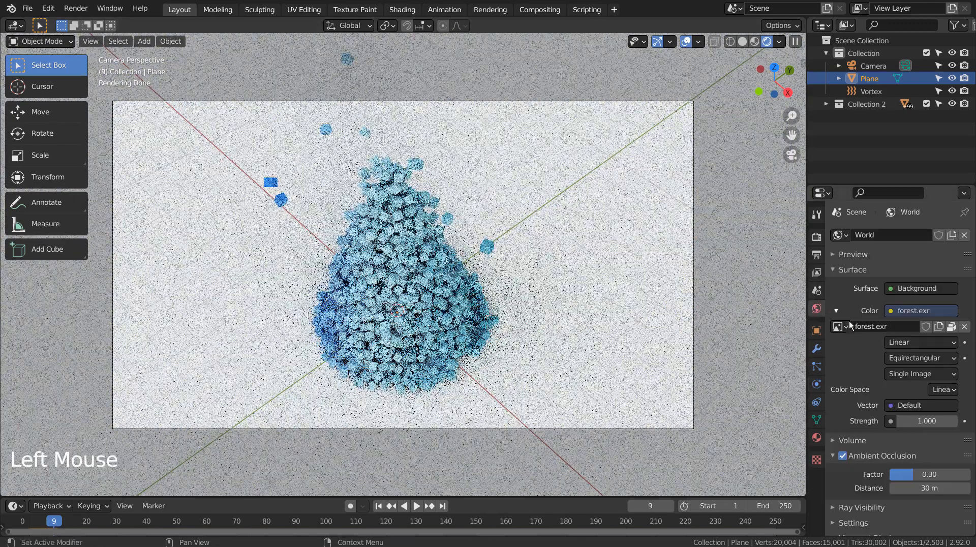
left_click(893, 310)
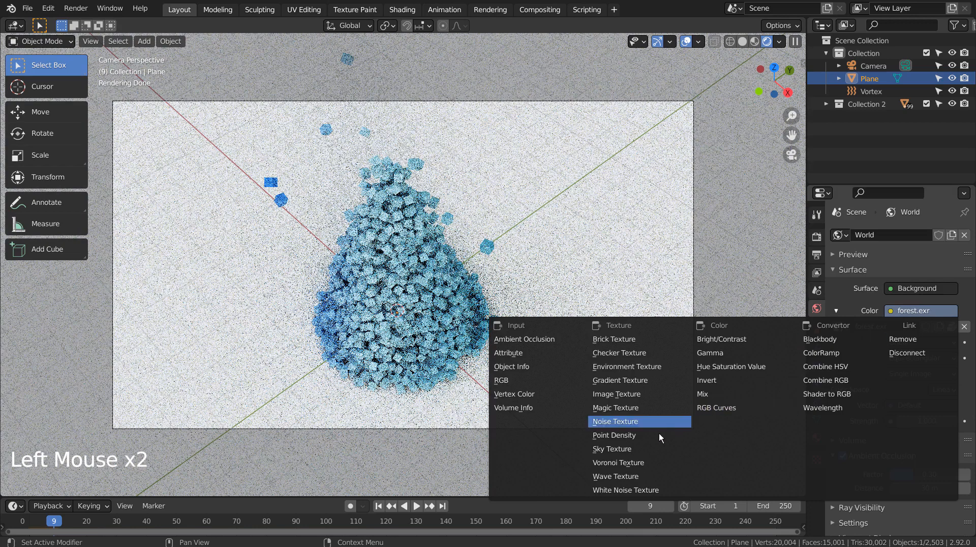
left_click(644, 446)
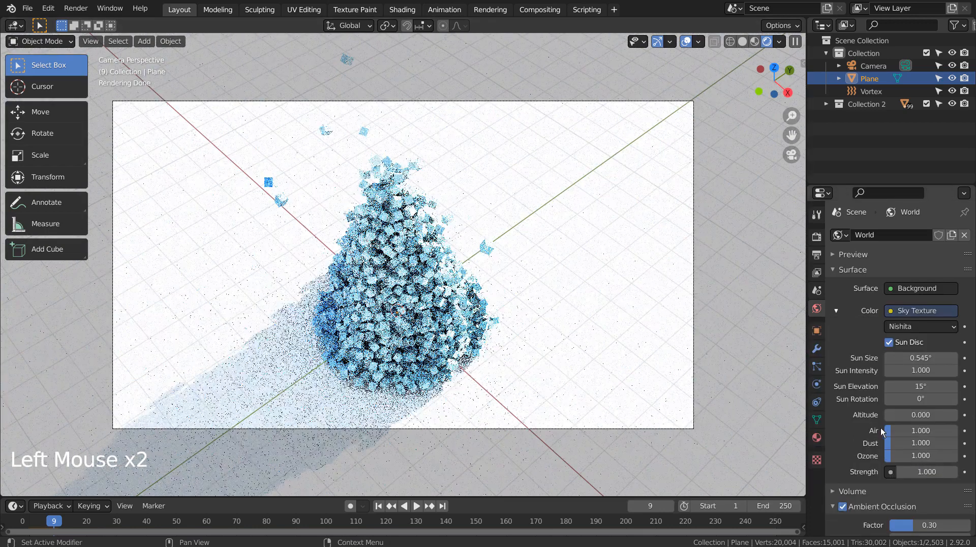
Set the sky's sun intensity to 0.5, sun elevation to 35° and sun rotation to 180°
left_click(920, 371)
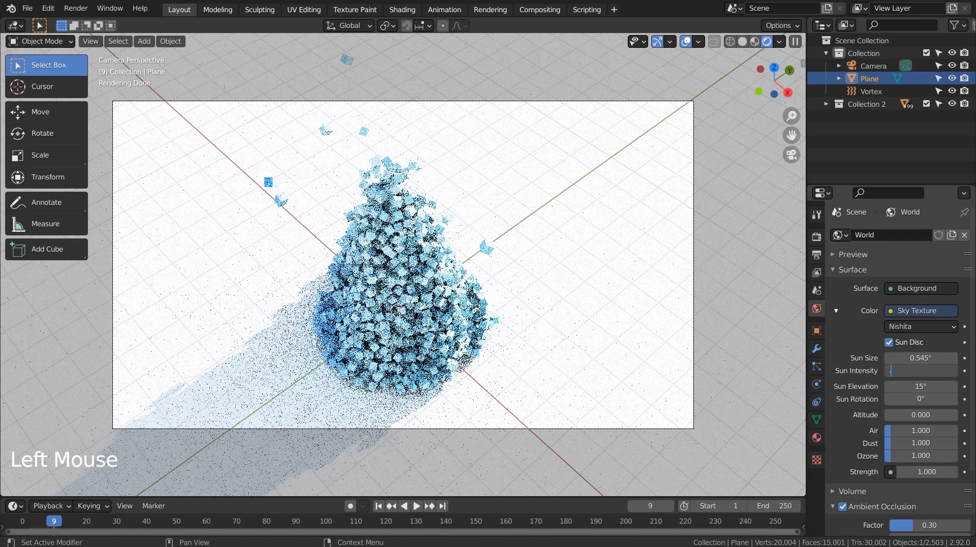
type("0.5")
key("Return")
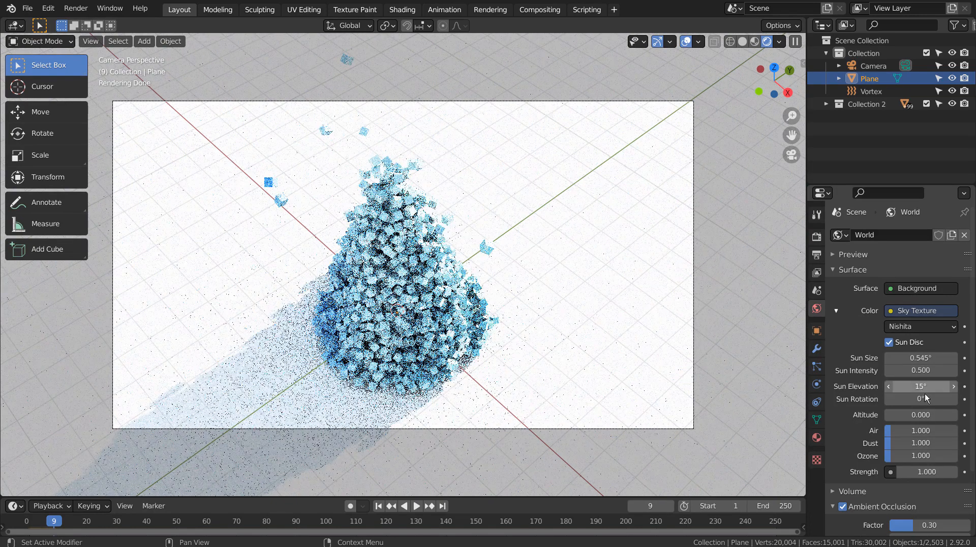
left_click_drag(924, 389, 947, 388)
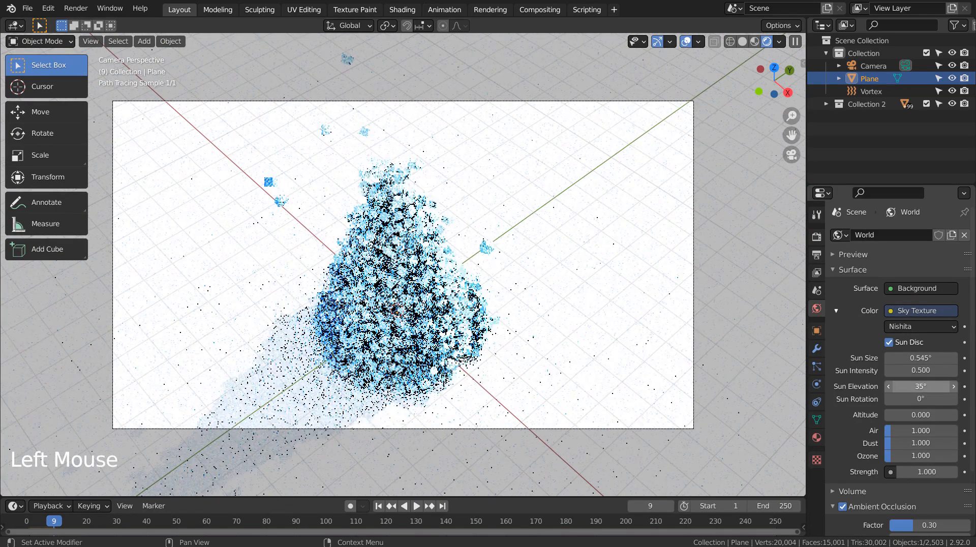
double_click(921, 399)
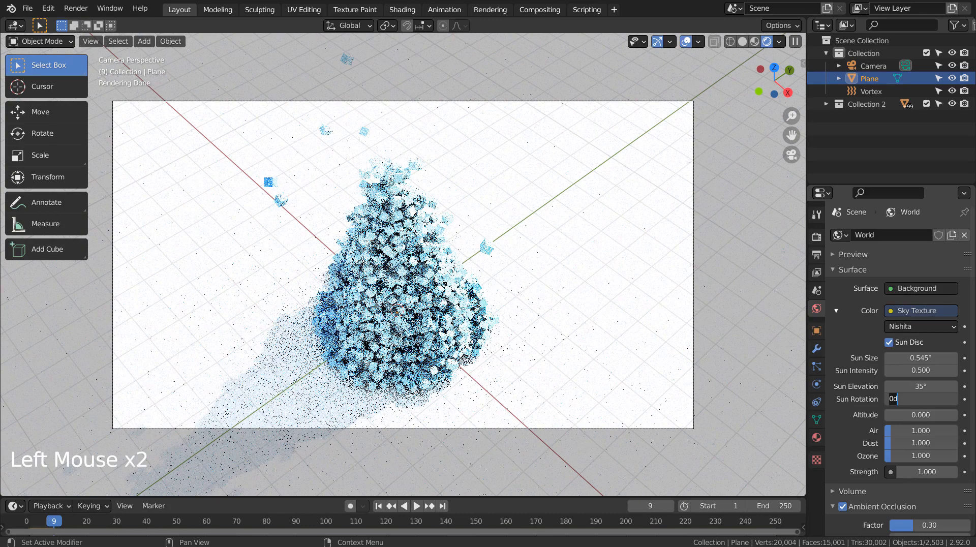
key("Return")
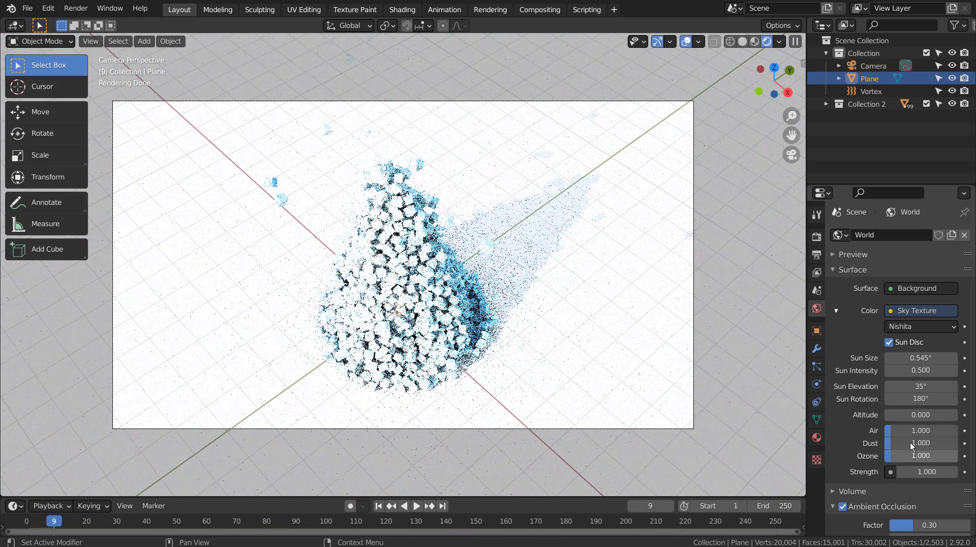
Tune the sky lighting: strength 0.1, sun intensity 0.3, air 2.370, dust 3.466 and ozone 2.918
left_click(914, 470)
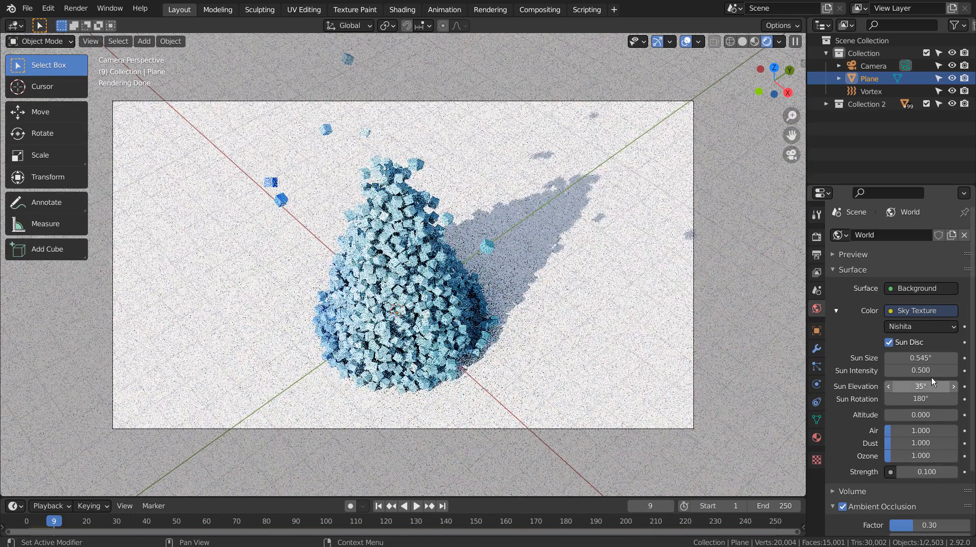
left_click(920, 371)
type("1.0")
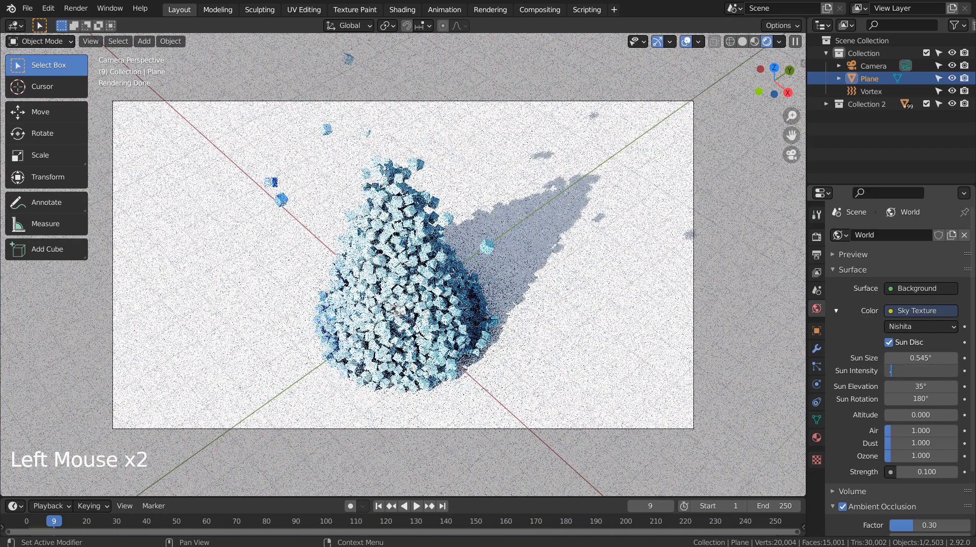
type(".3")
key("Return")
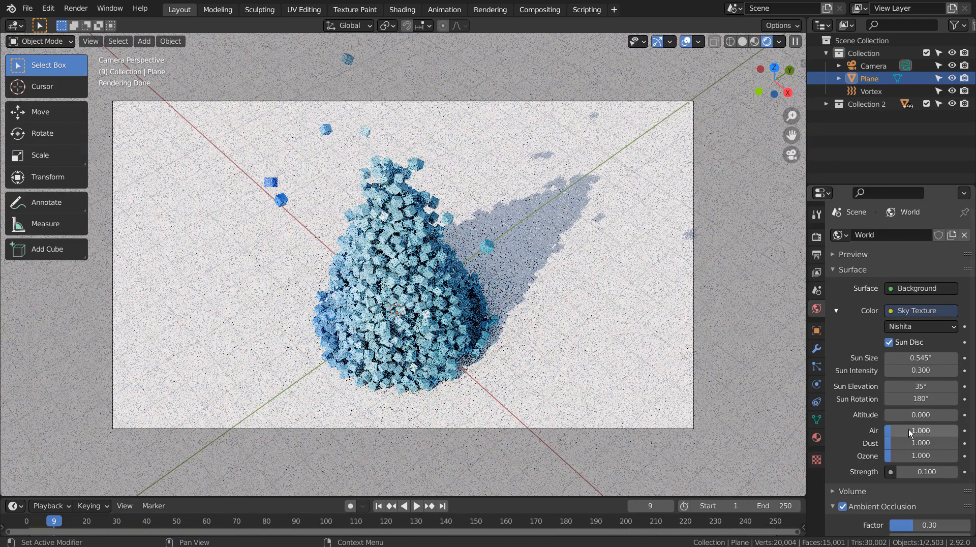
left_click_drag(920, 430, 934, 455)
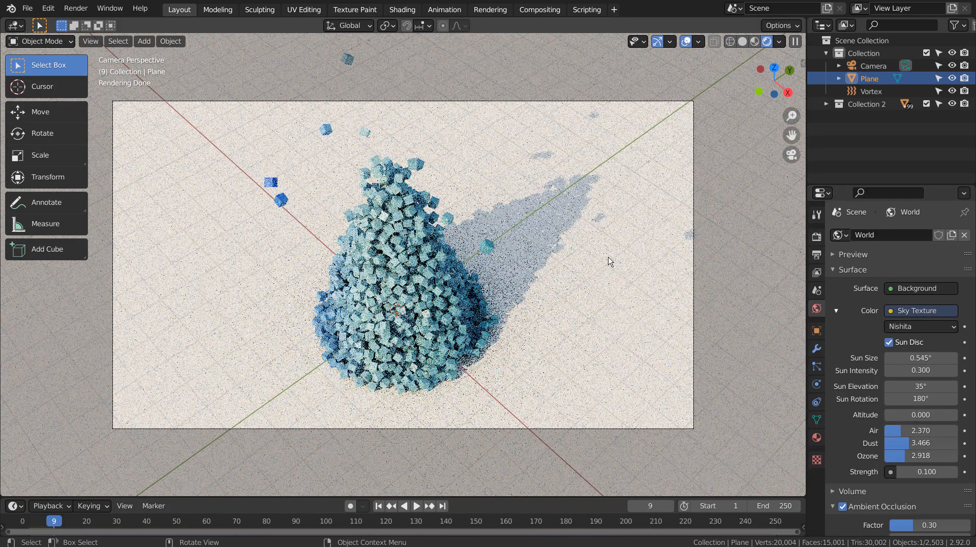
Return the viewport to Solid shading and save the file
left_click(742, 41)
key("ctrl+s")
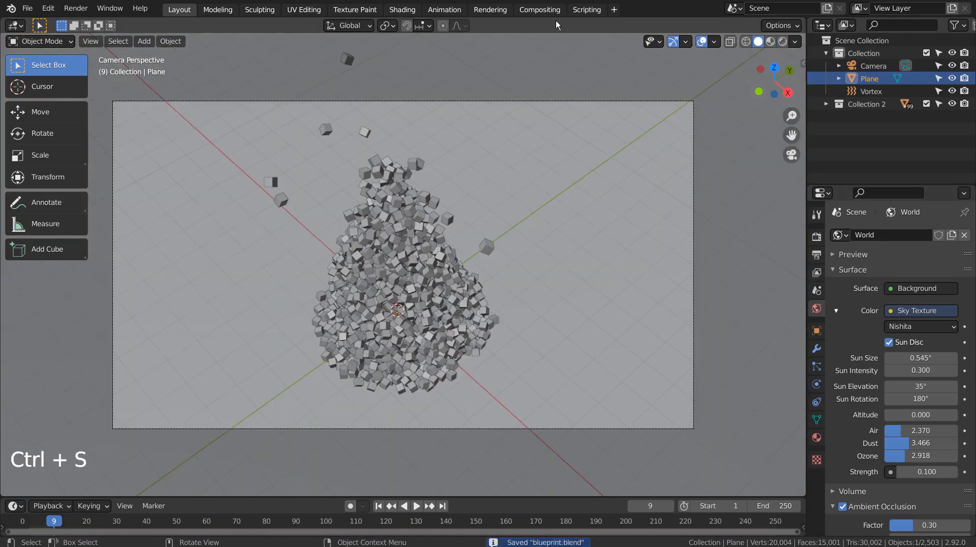
Turn off Use Nodes for the scene's compositing and return to the Layout workspace
left_click(539, 10)
left_click(141, 26)
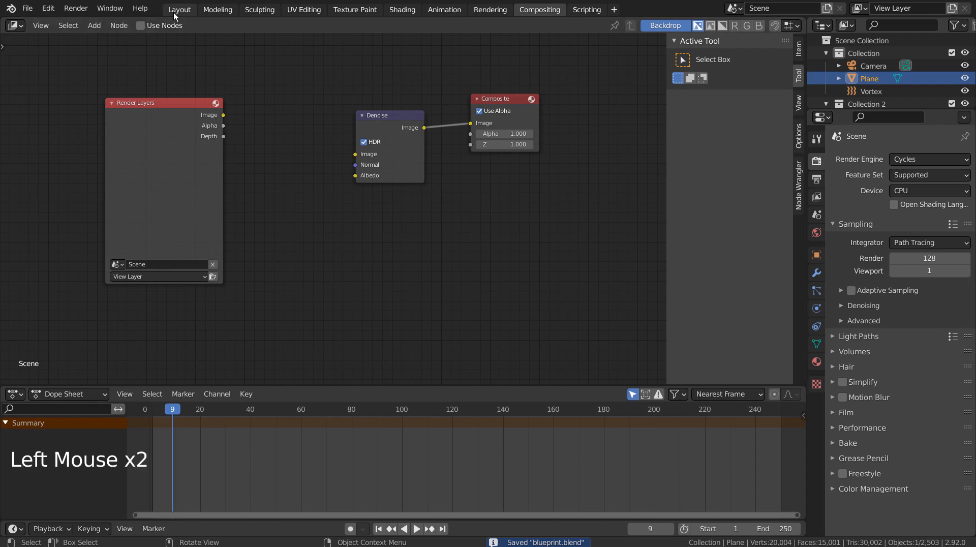
left_click(176, 10)
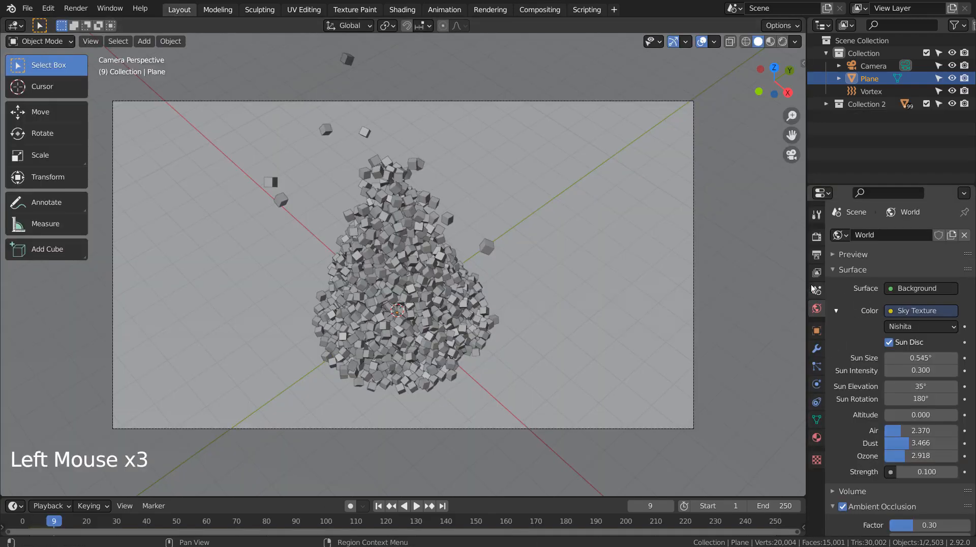
Set the Cycles render samples to 32 and save the file
left_click(816, 237)
left_click(929, 334)
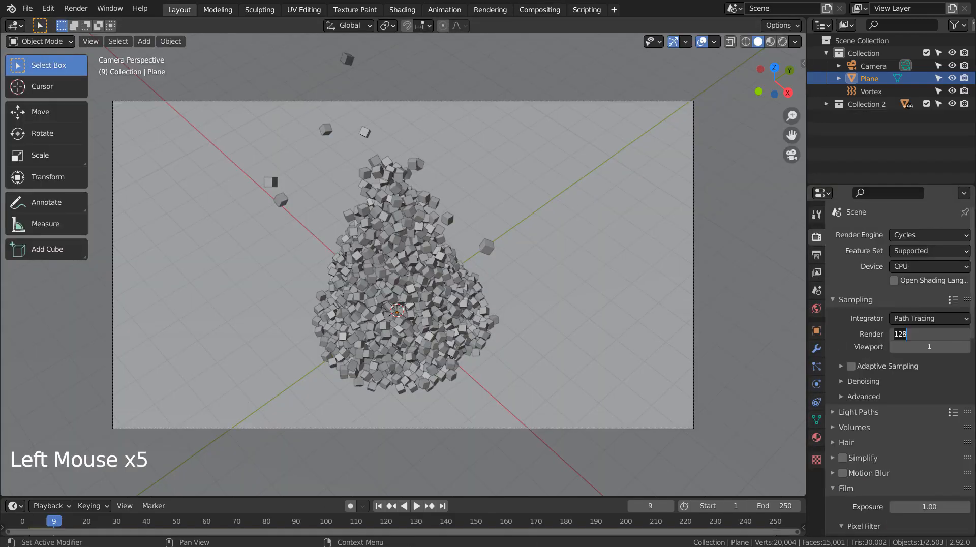
type("32")
key("Return")
key("ctrl+s")
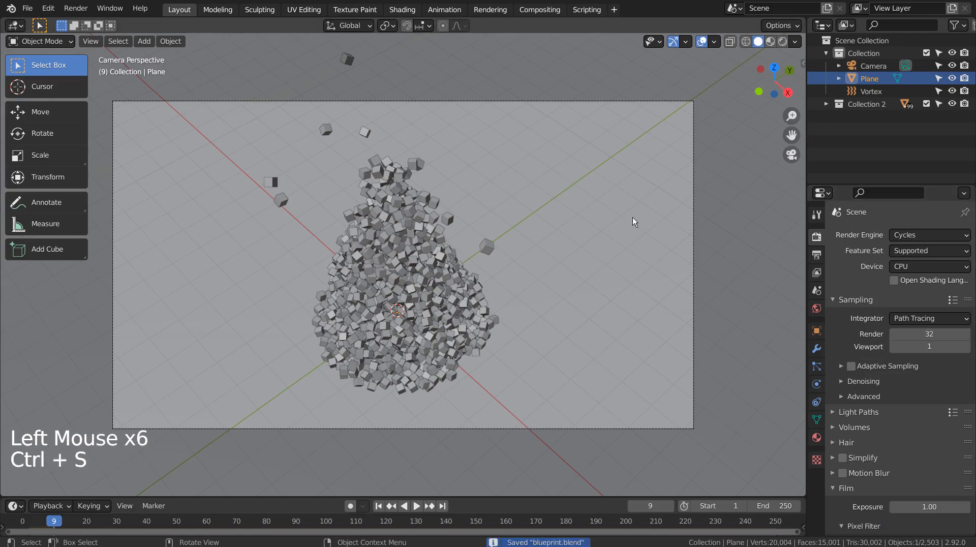